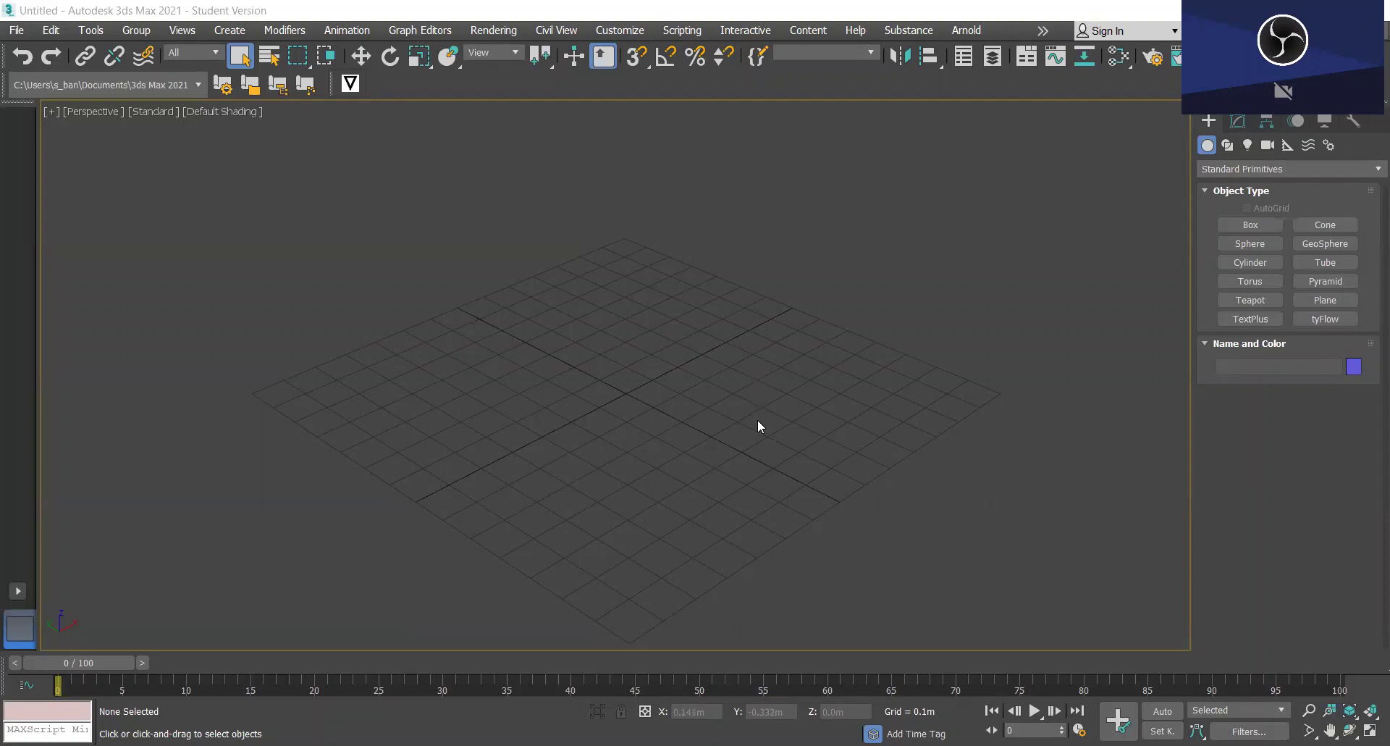
In Customize, drag the Maproom 67 action from the Klaas Tools category onto the main toolbar.
{"action": "right_click", "coordinate": [679, 84]}
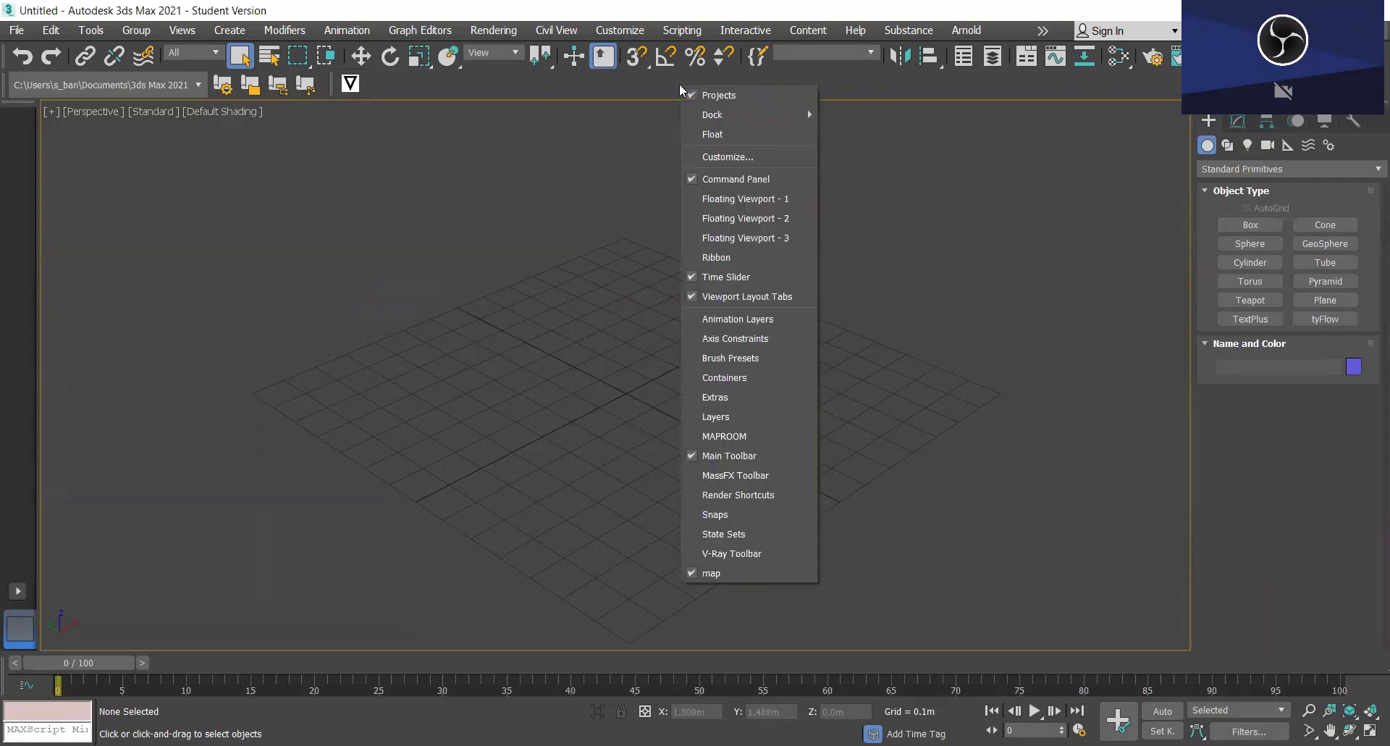
{"action": "left_click", "coordinate": [718, 157]}
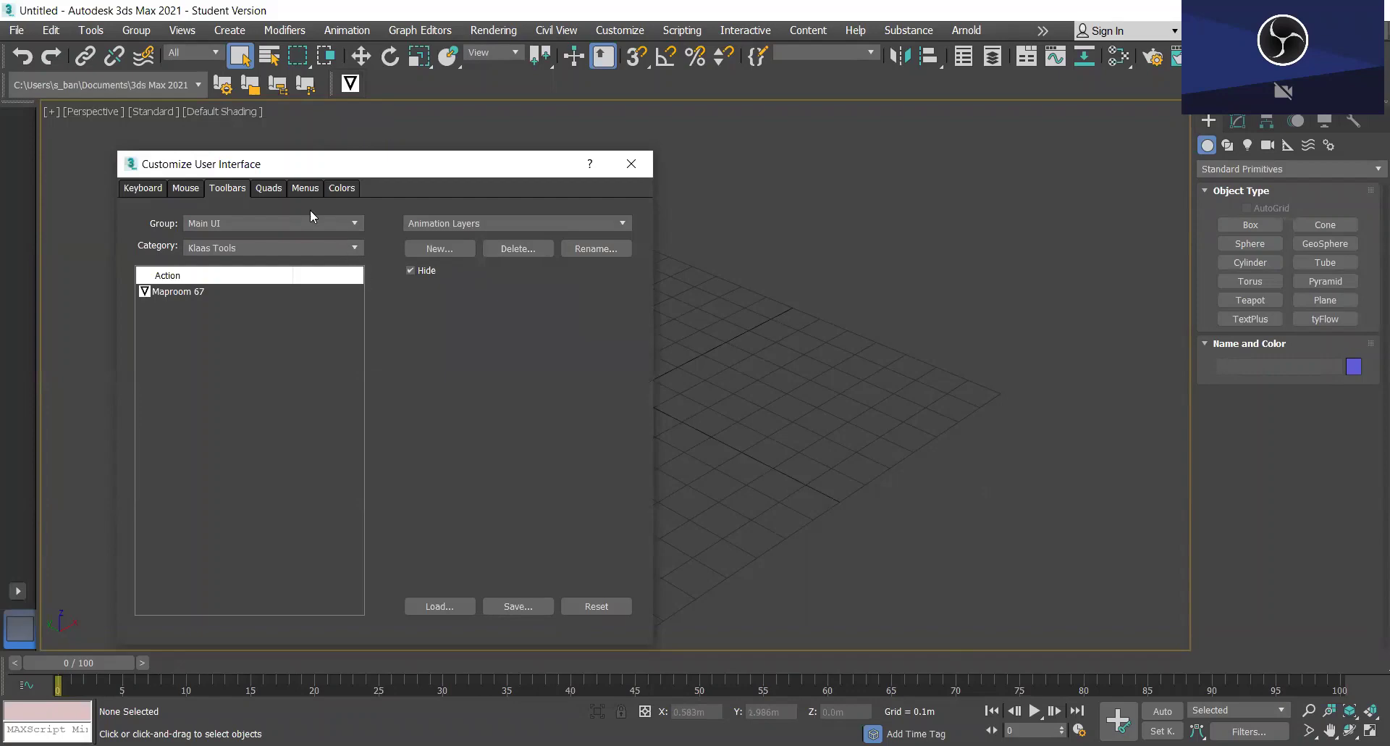
{"action": "left_click", "coordinate": [352, 250]}
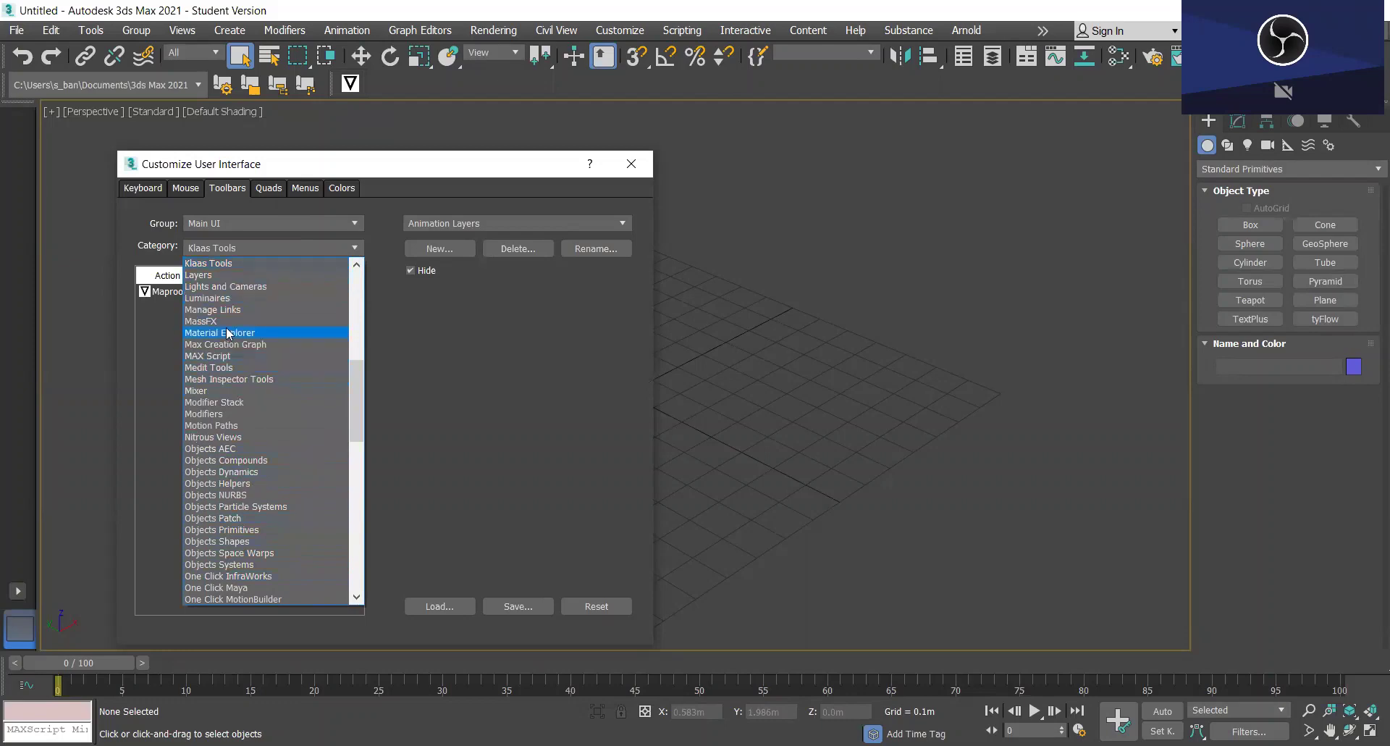
{"action": "left_click", "coordinate": [224, 265]}
{"action": "left_click", "coordinate": [181, 292]}
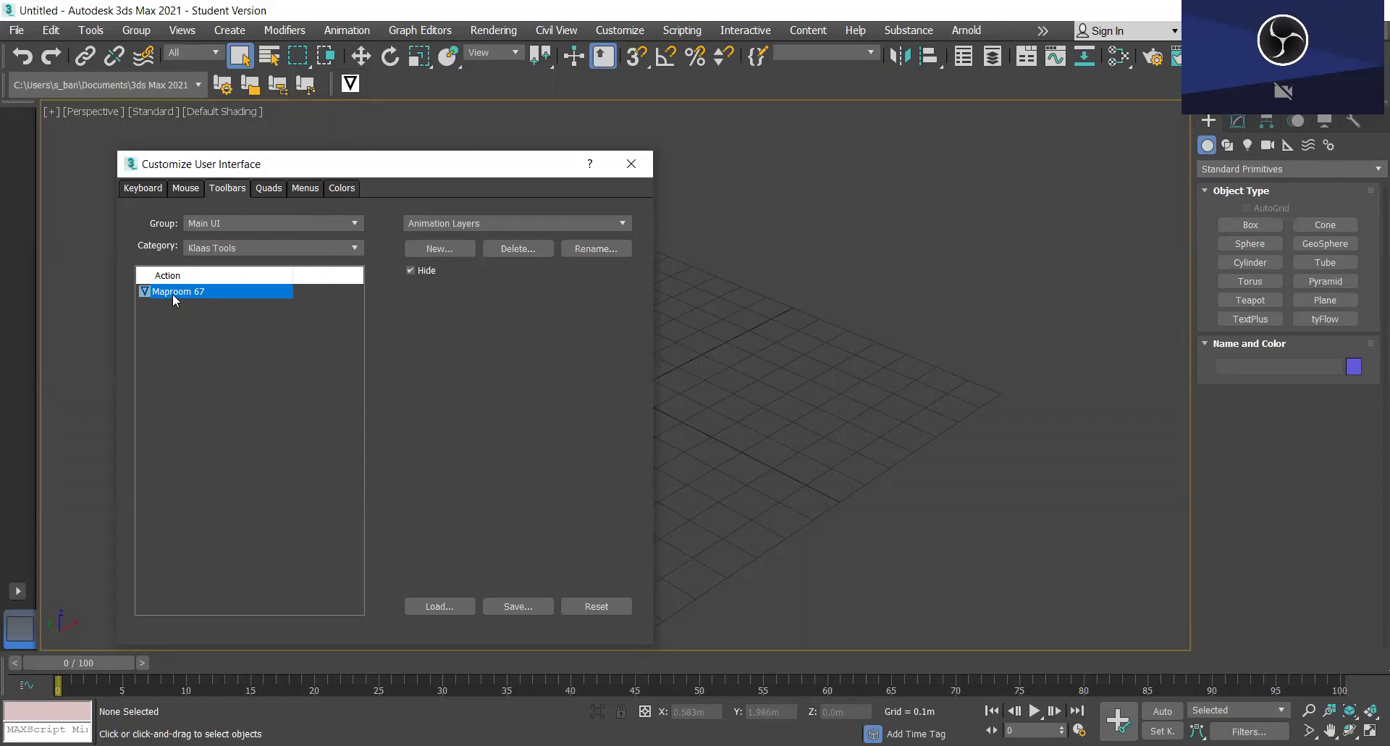
{"action": "left_click_drag", "start_coordinate": [172, 293], "coordinate": [716, 61]}
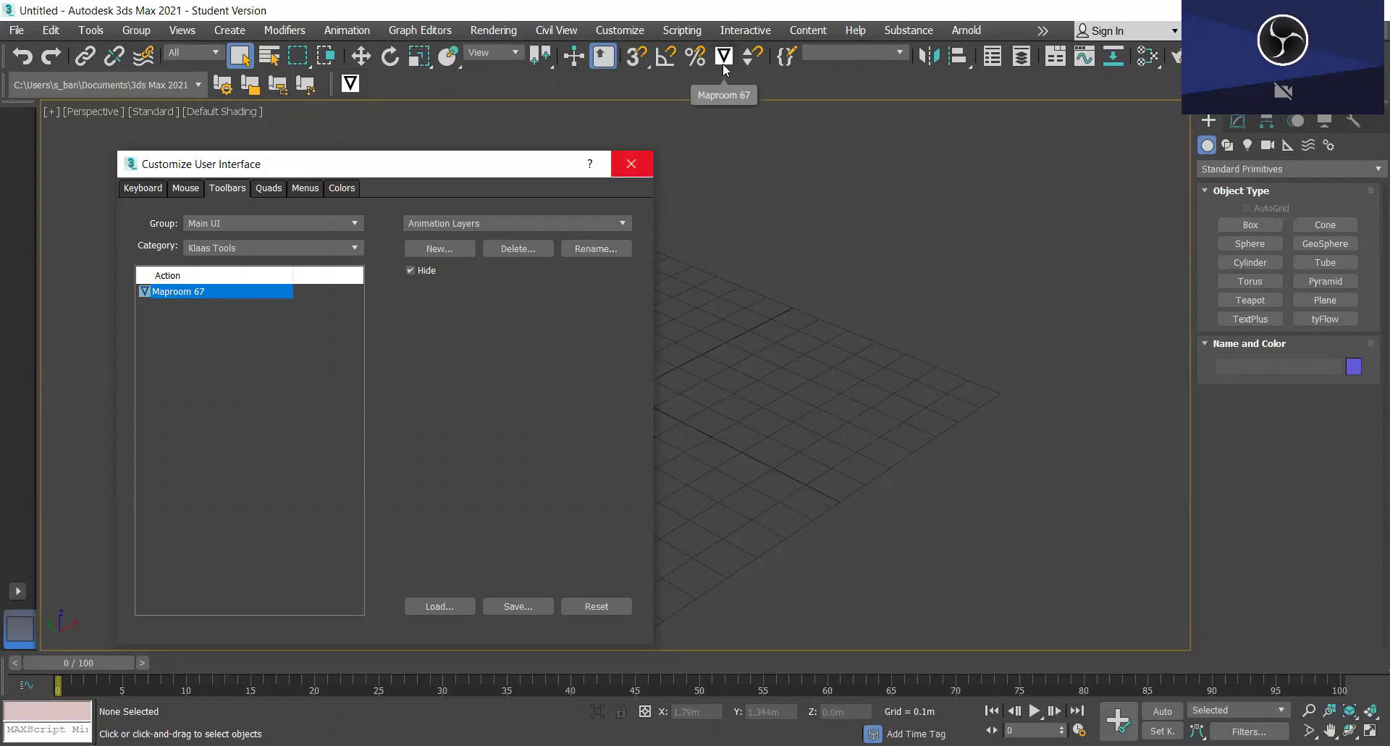
Launch Maproom 67, choose Kilometers as the map unit, and view the License settings.
{"action": "left_click", "coordinate": [640, 172]}
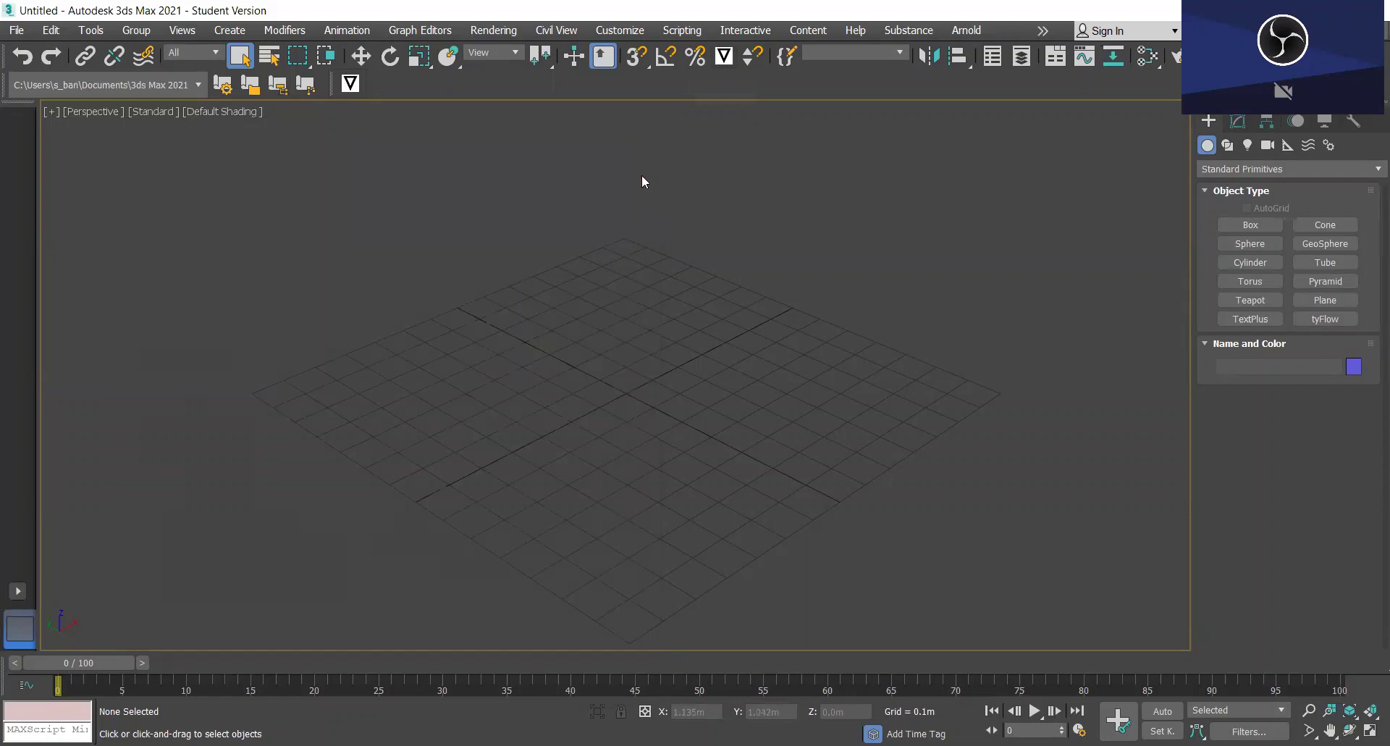
{"action": "left_click", "coordinate": [725, 58]}
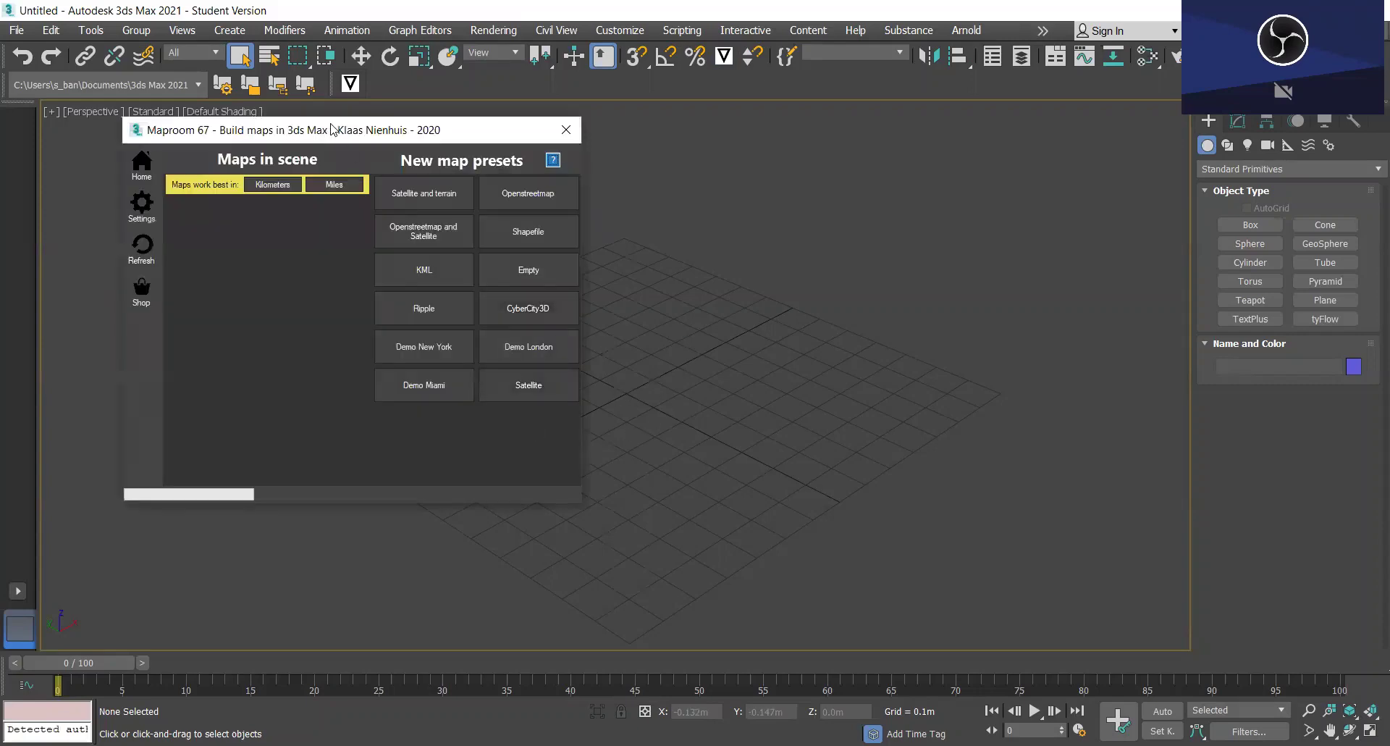
{"action": "left_click_drag", "start_coordinate": [332, 134], "coordinate": [325, 186]}
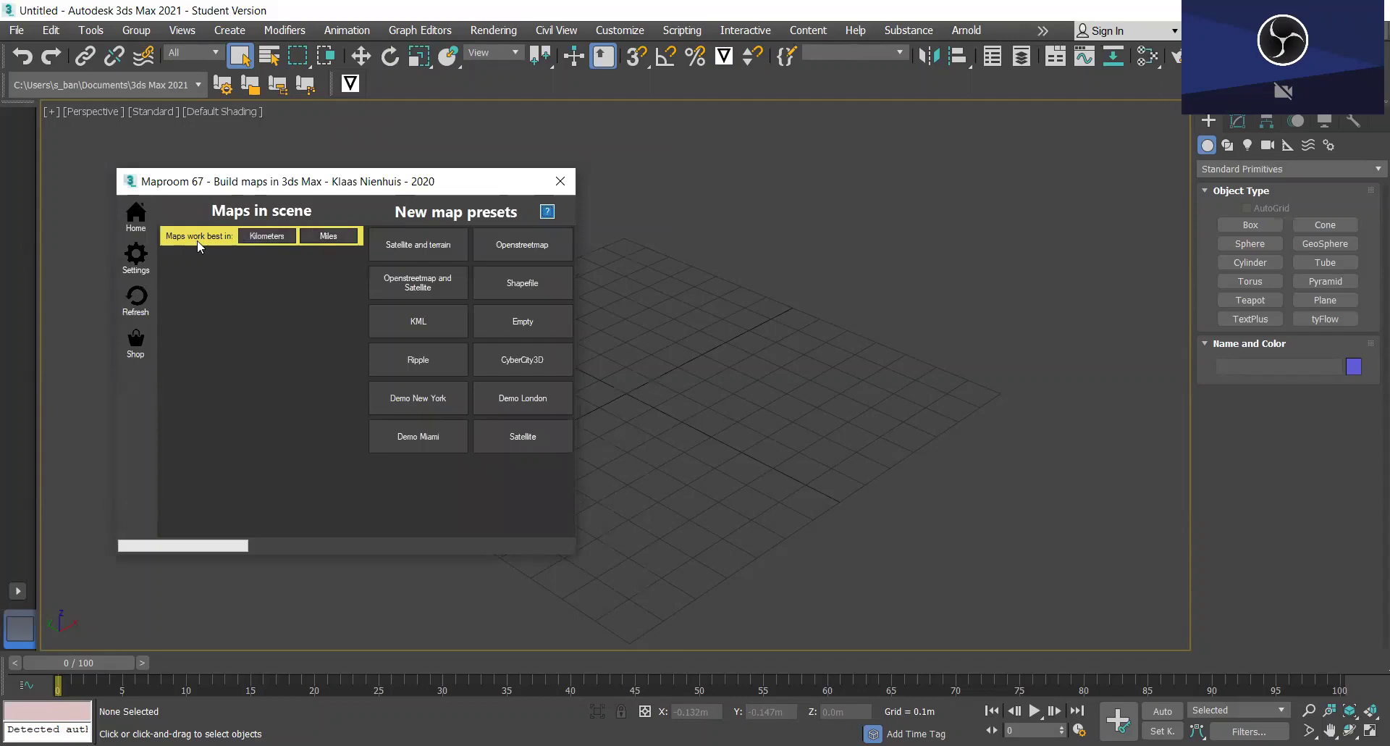
{"action": "left_click", "coordinate": [270, 236]}
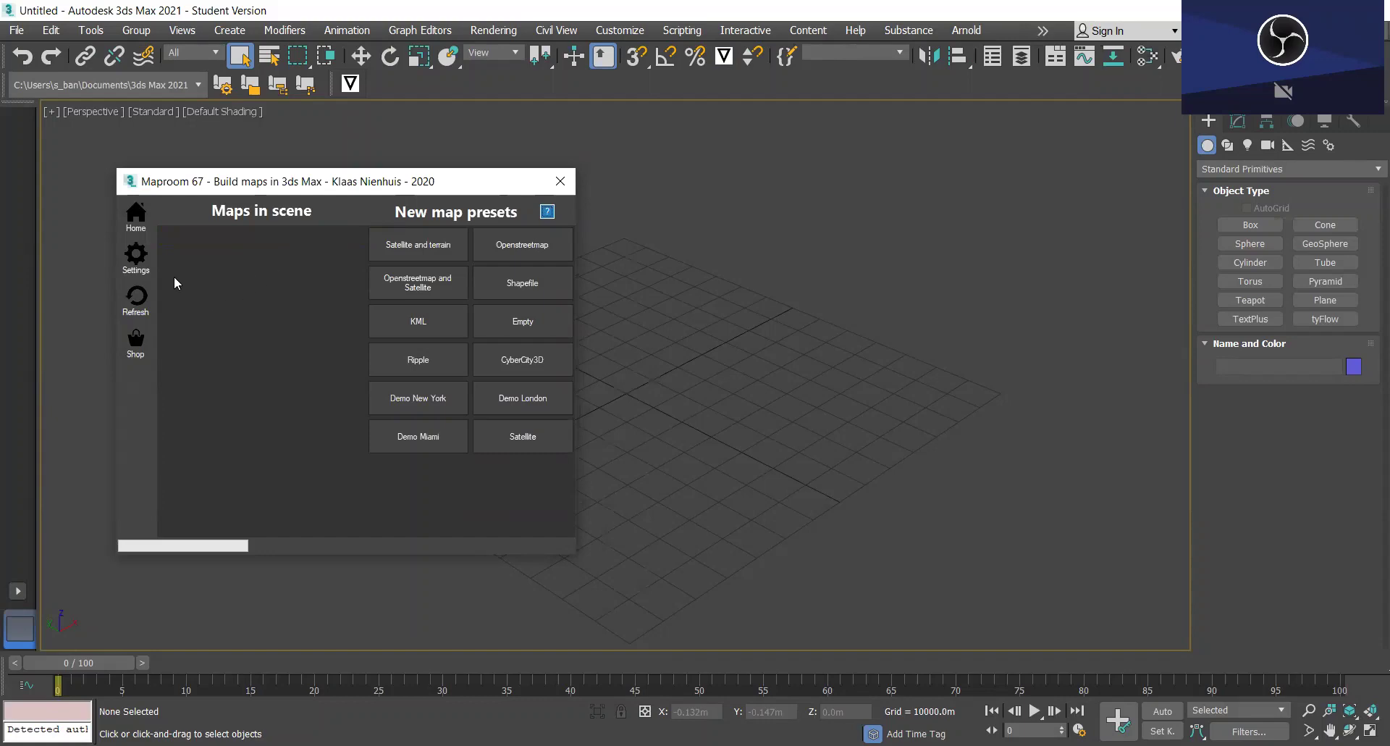
{"action": "left_click", "coordinate": [138, 268]}
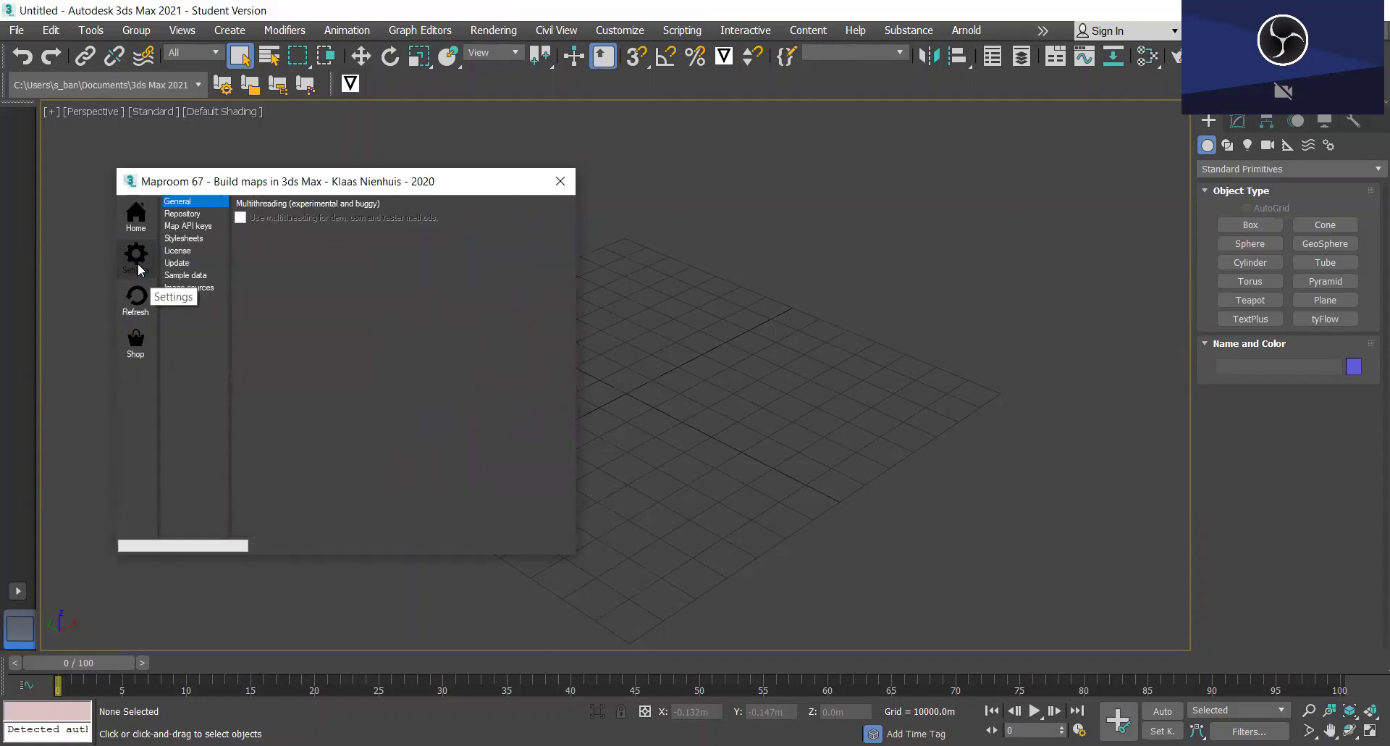
{"action": "left_click", "coordinate": [179, 252]}
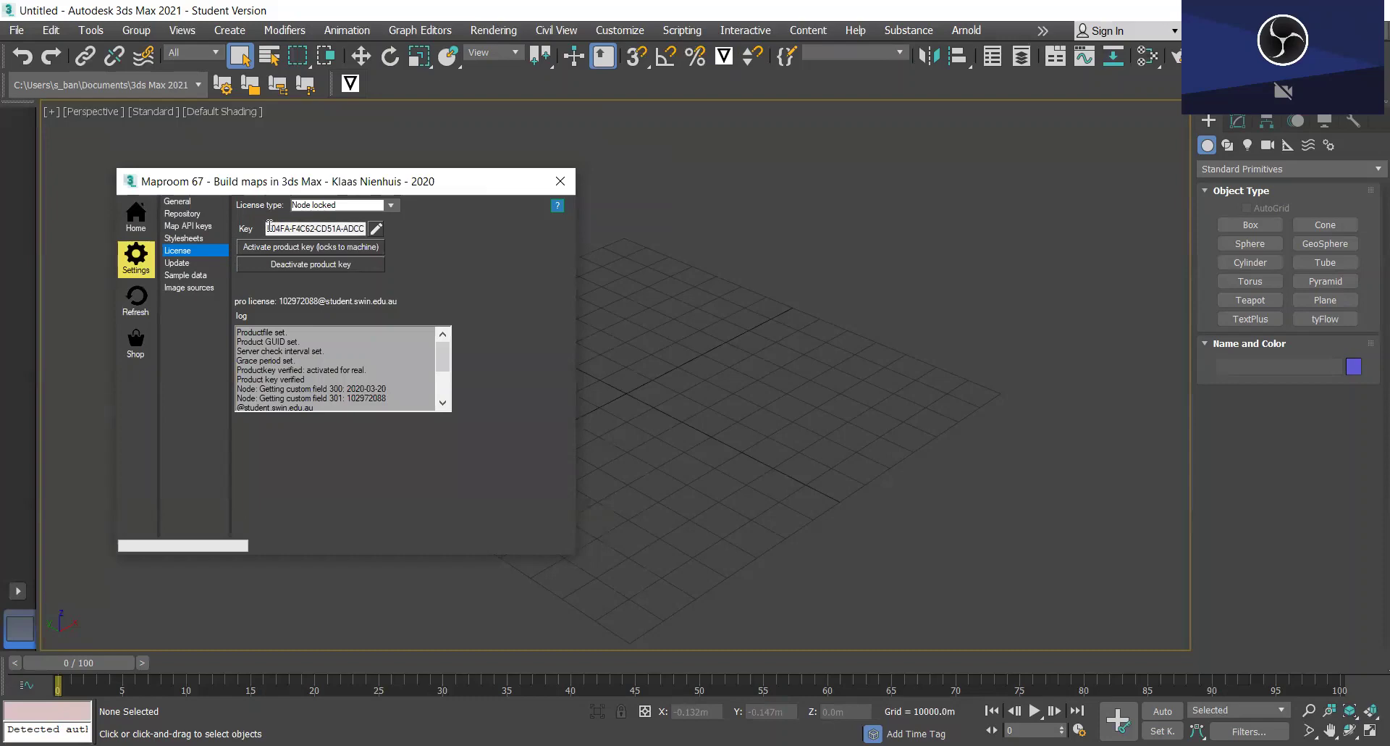
From the Maproom home page, create a map with the Openstreetmap and Satellite preset.
{"action": "left_click", "coordinate": [136, 214]}
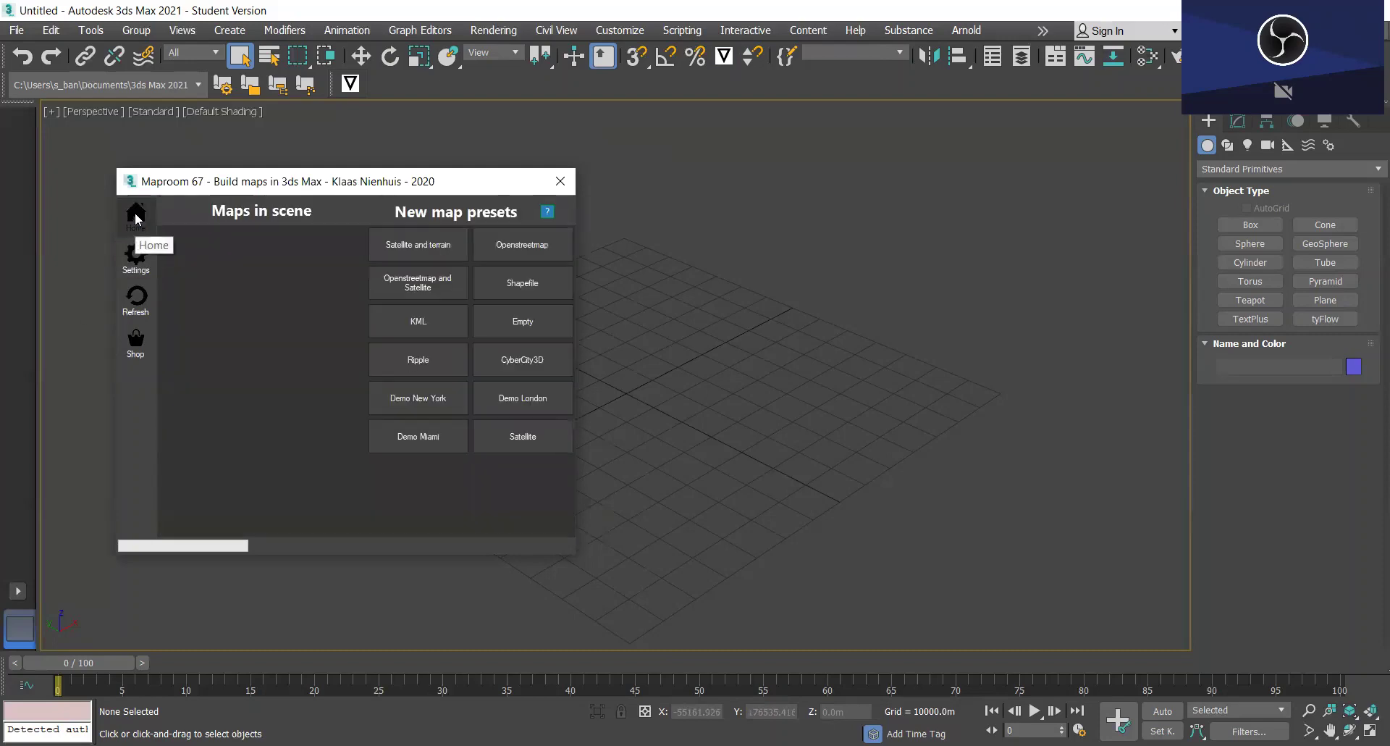
{"action": "left_click", "coordinate": [136, 218]}
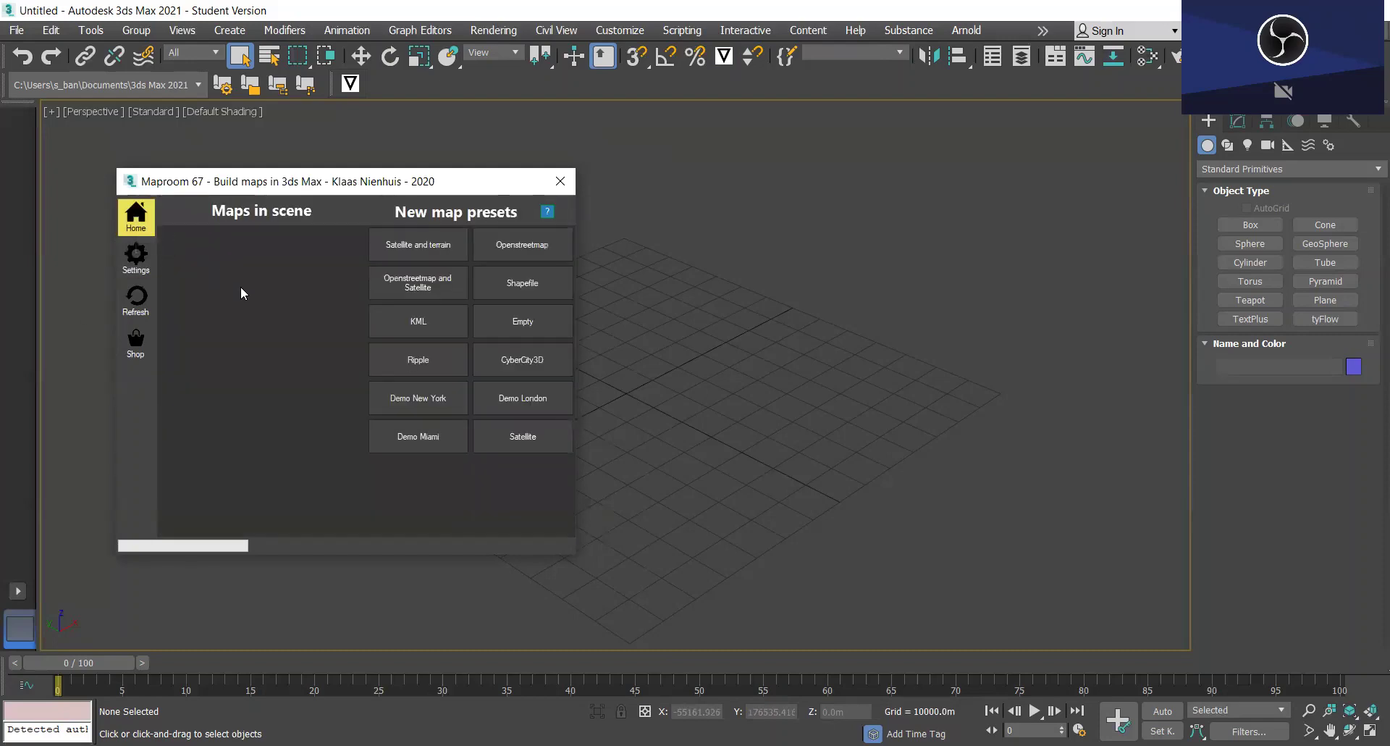
{"action": "left_click", "coordinate": [427, 290]}
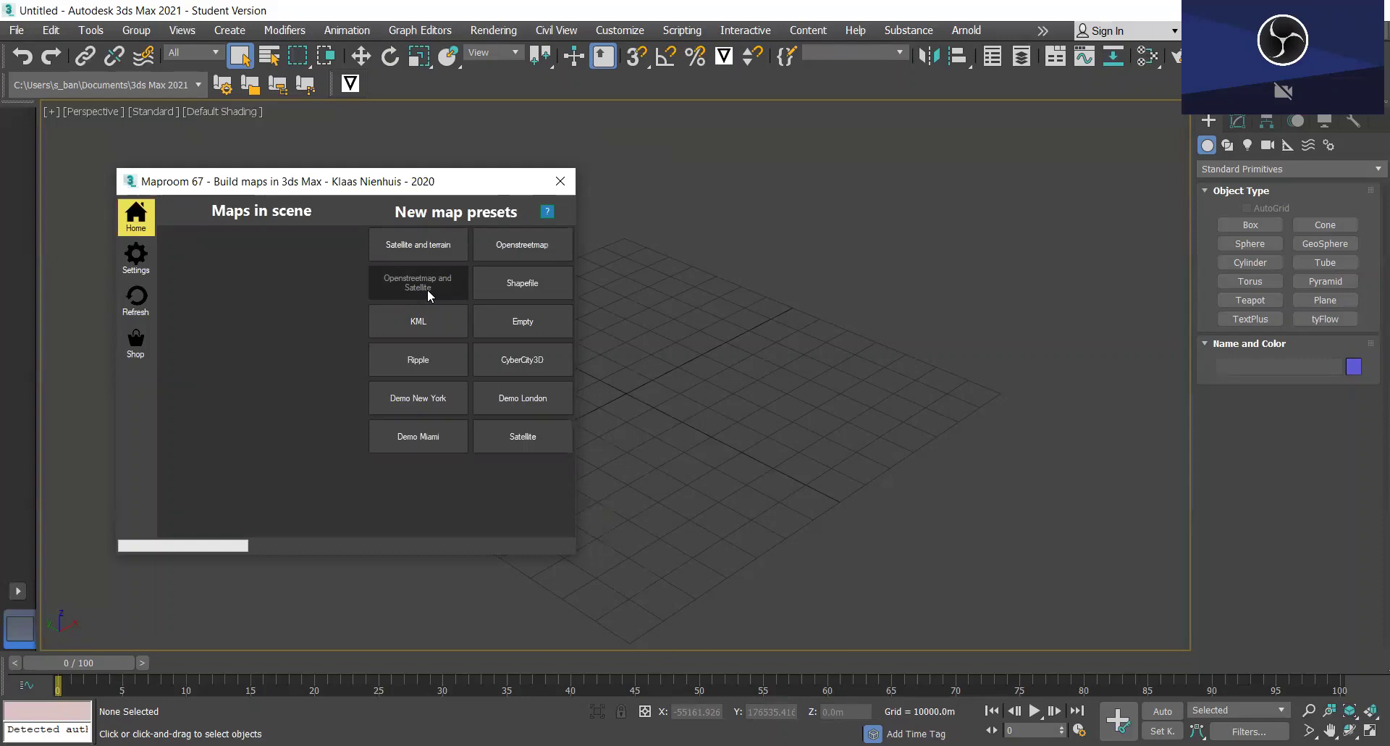
{"action": "left_click", "coordinate": [428, 293]}
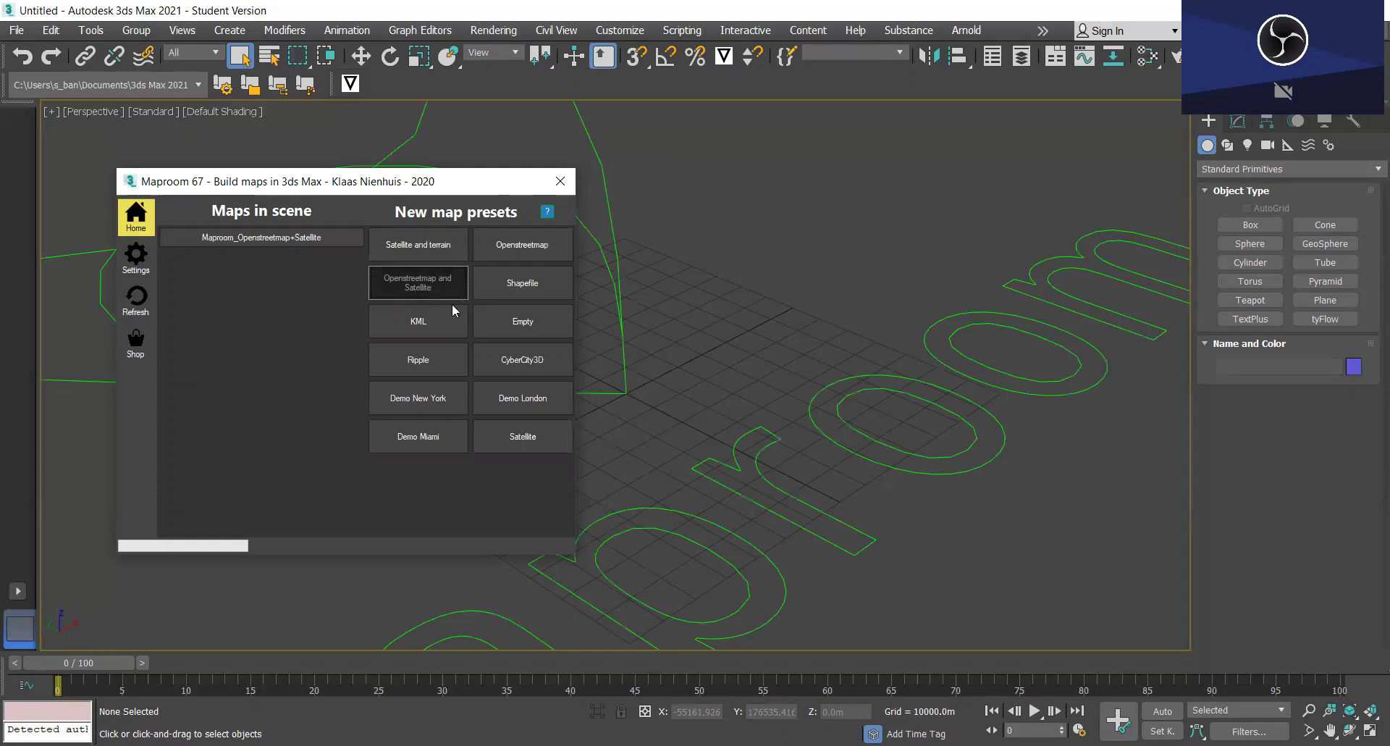
{"action": "scroll", "coordinate": [657, 409], "scroll_direction": "down", "scroll_amount": 5}
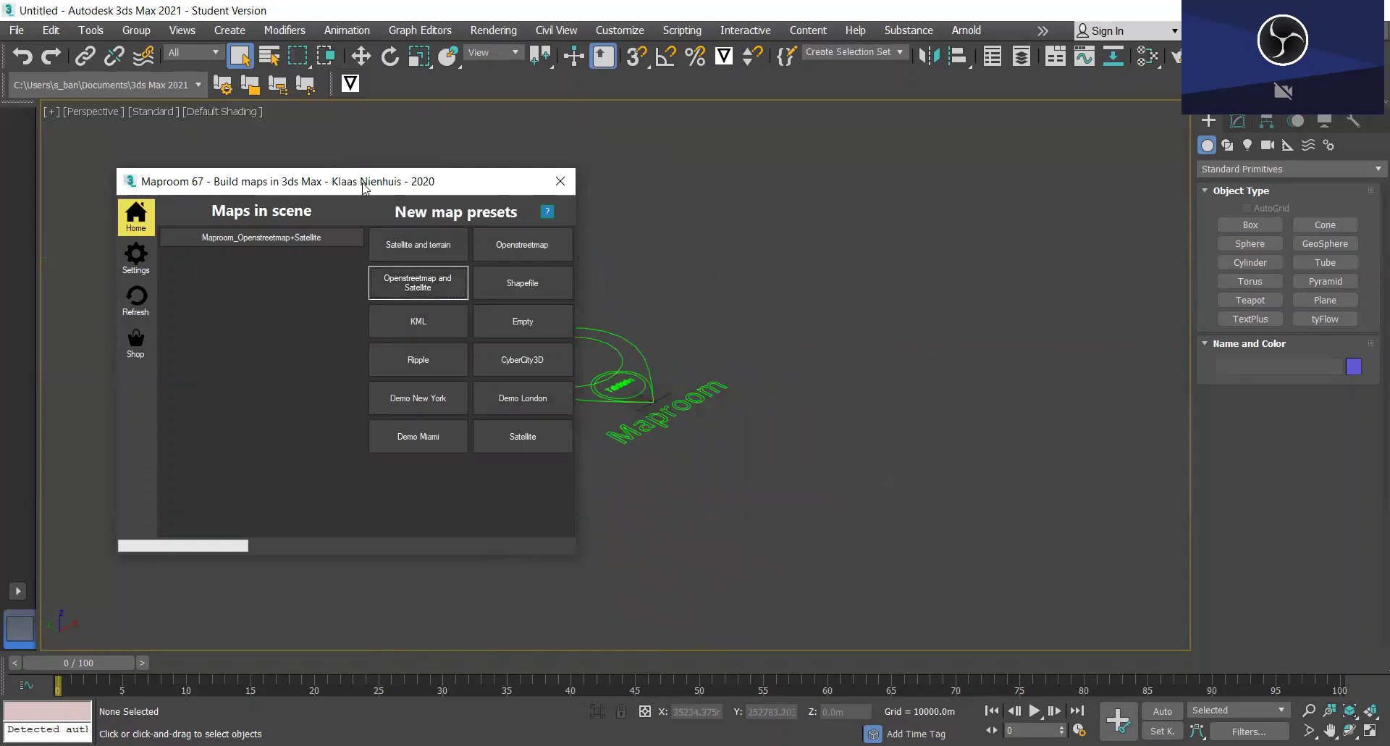
{"action": "left_click_drag", "start_coordinate": [364, 188], "coordinate": [283, 204]}
{"action": "scroll", "coordinate": [637, 368], "scroll_direction": "up", "scroll_amount": 5}
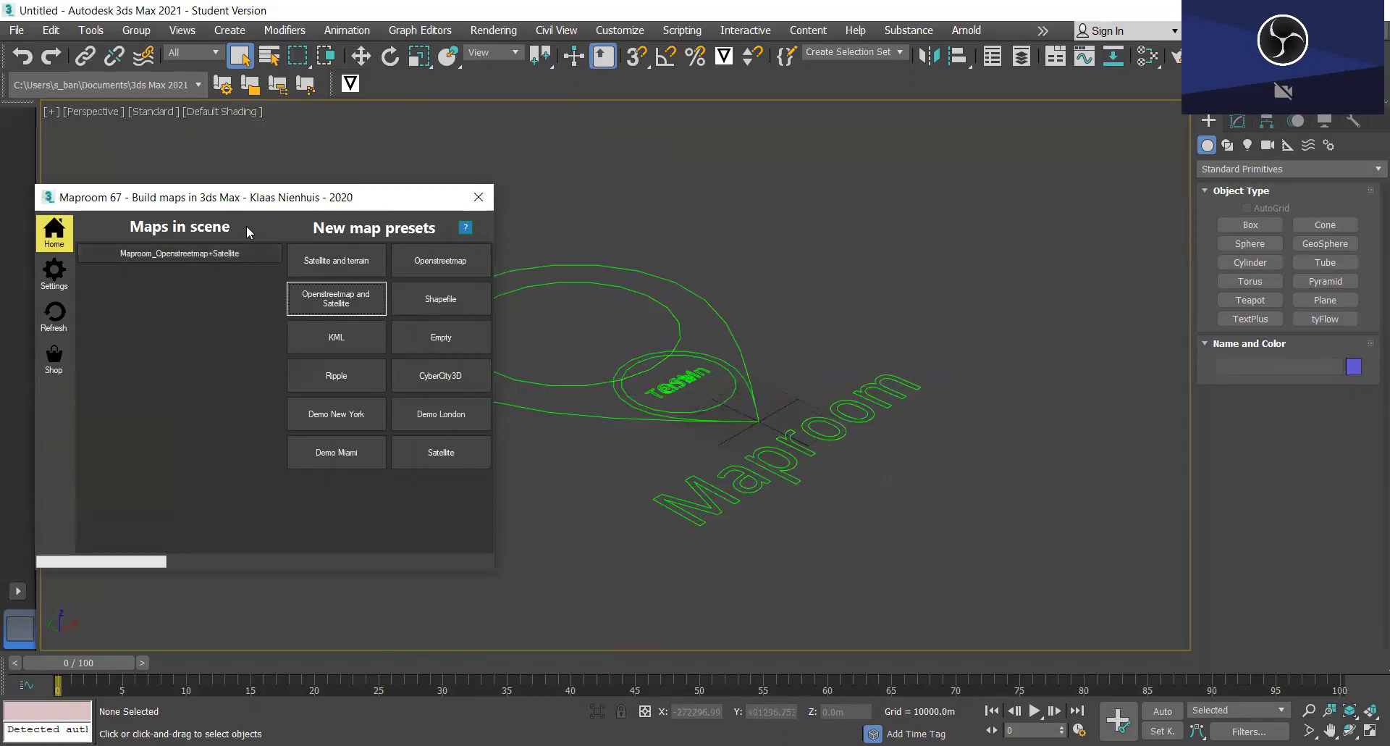
{"action": "left_click_drag", "start_coordinate": [260, 198], "coordinate": [327, 209]}
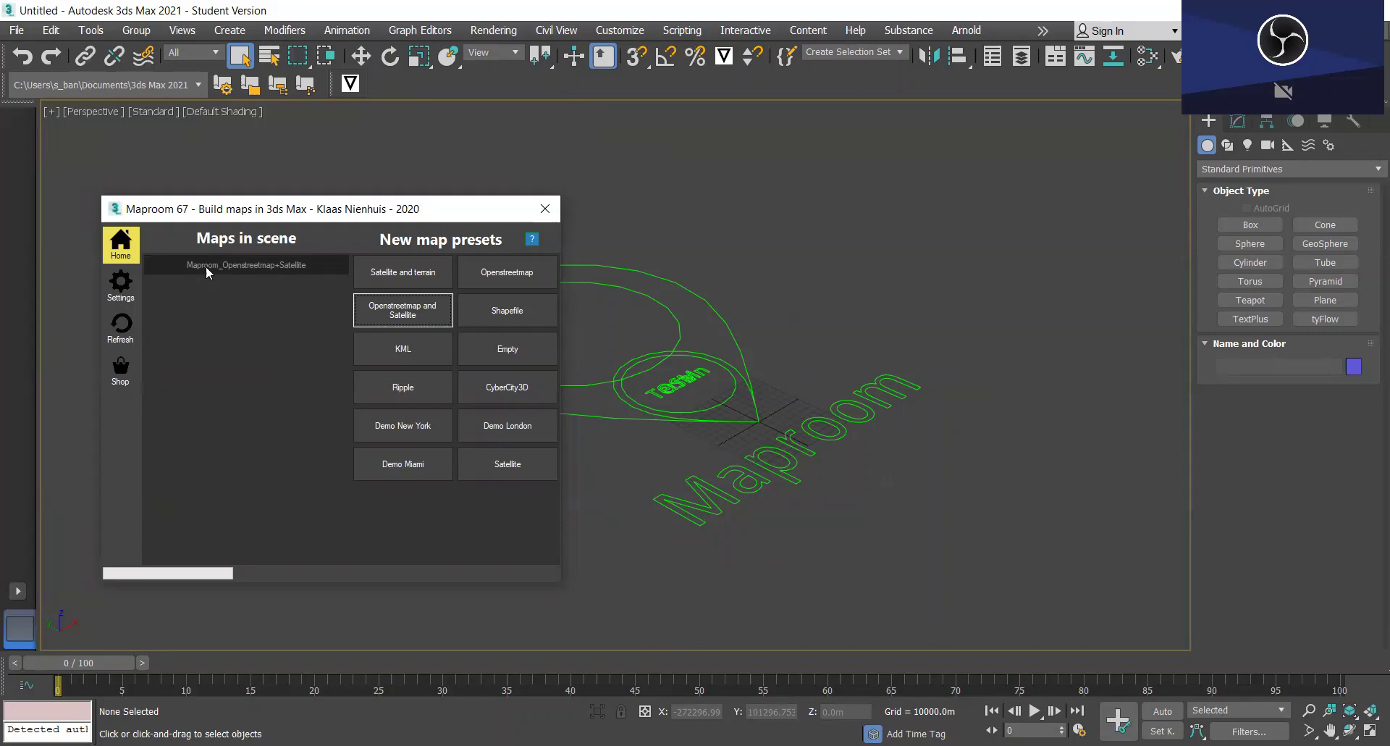
Search 'Caulfield, Melbourne' and apply Caulfield VIC 3162, Australia as the map anchor.
{"action": "left_click", "coordinate": [250, 263]}
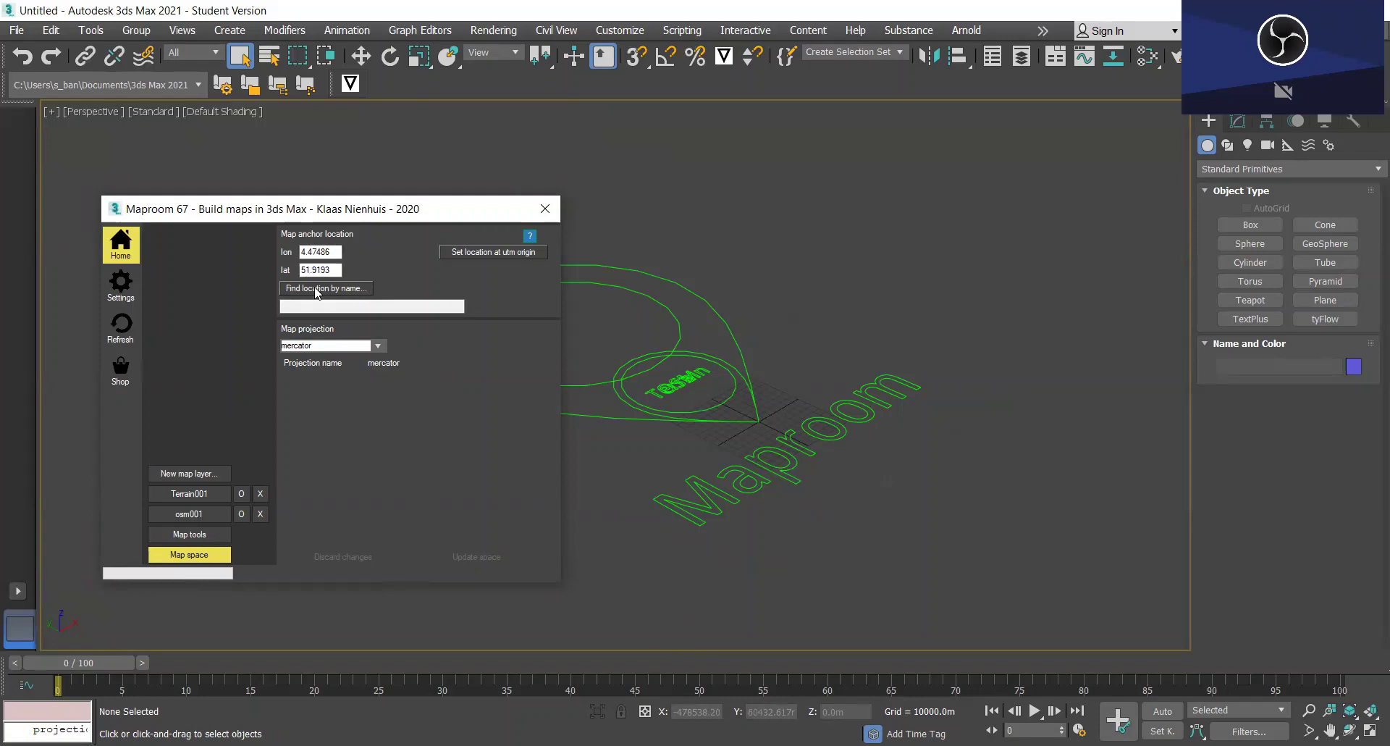
{"action": "left_click", "coordinate": [316, 289]}
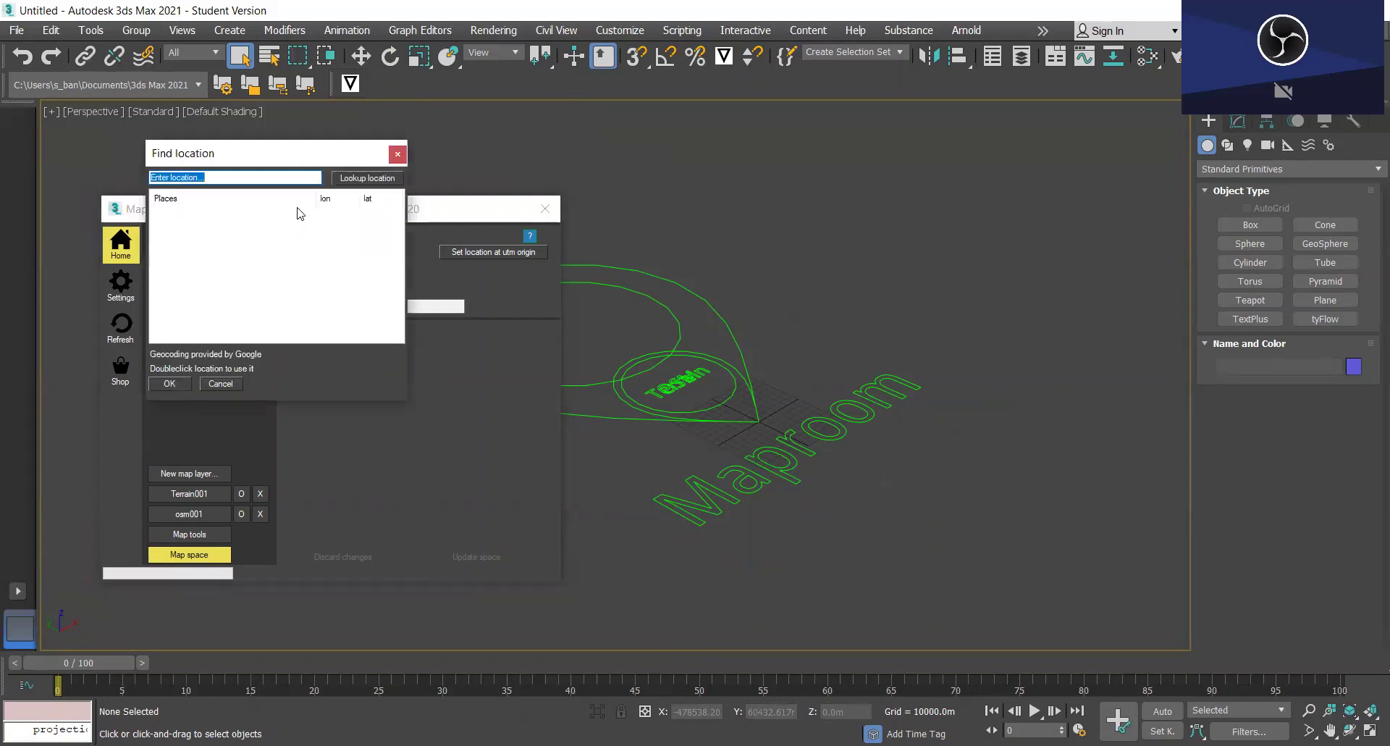
{"action": "type", "text": "Caulfield, Melbourne"}
{"action": "left_click", "coordinate": [373, 178]}
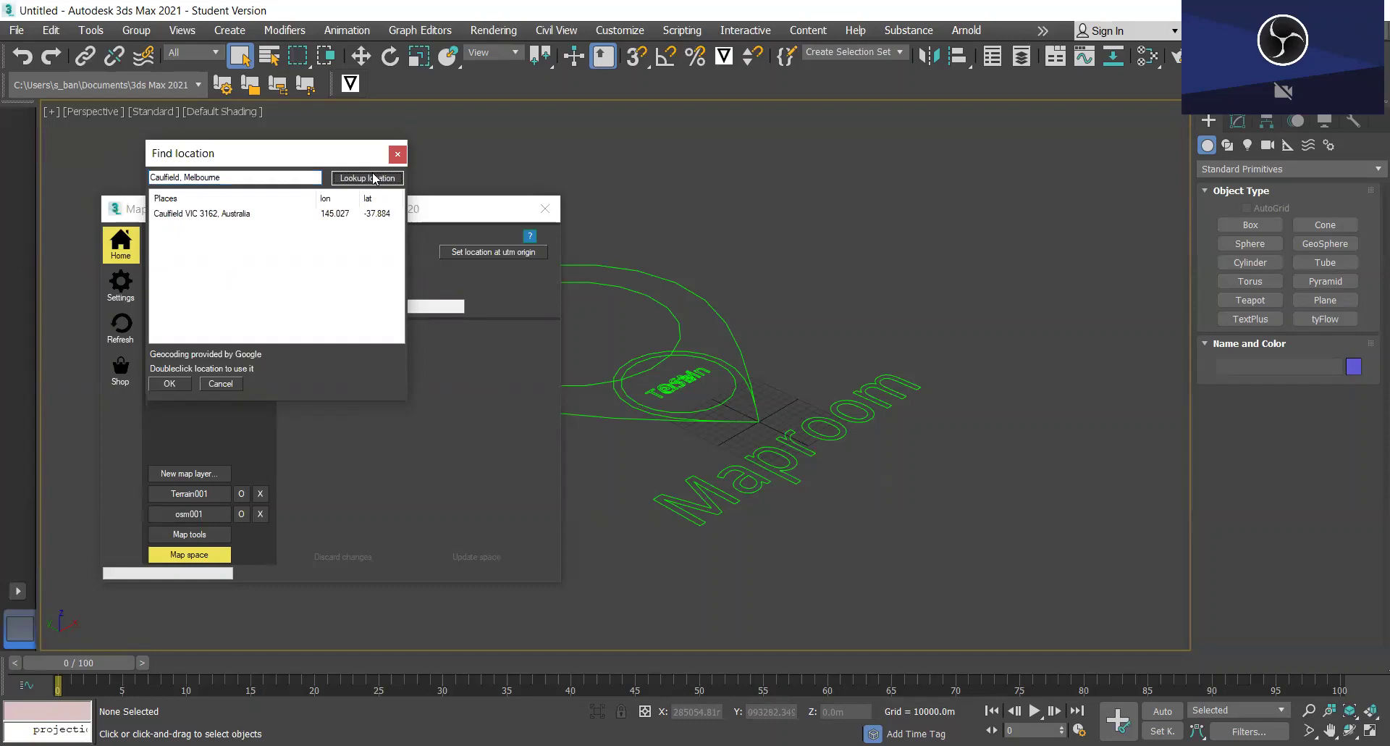
{"action": "left_click", "coordinate": [220, 214]}
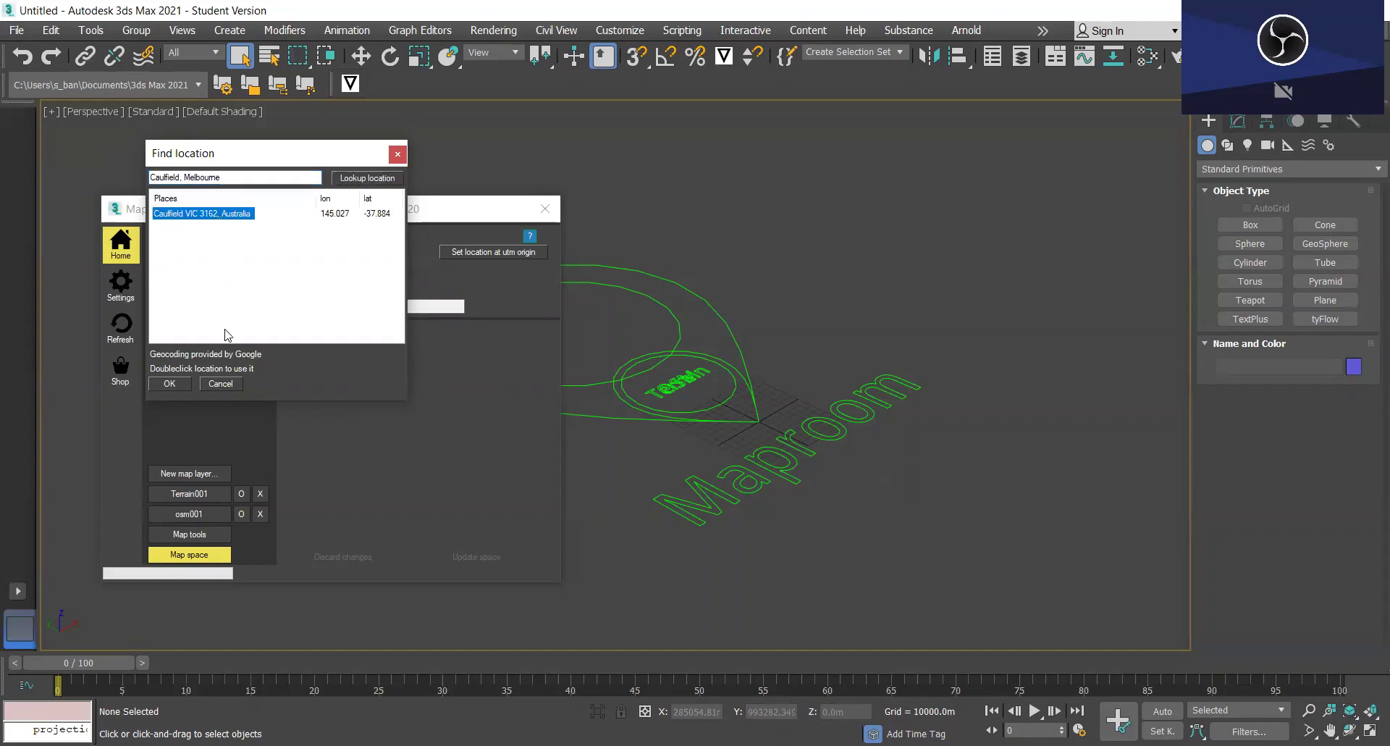
{"action": "double_click", "coordinate": [216, 214]}
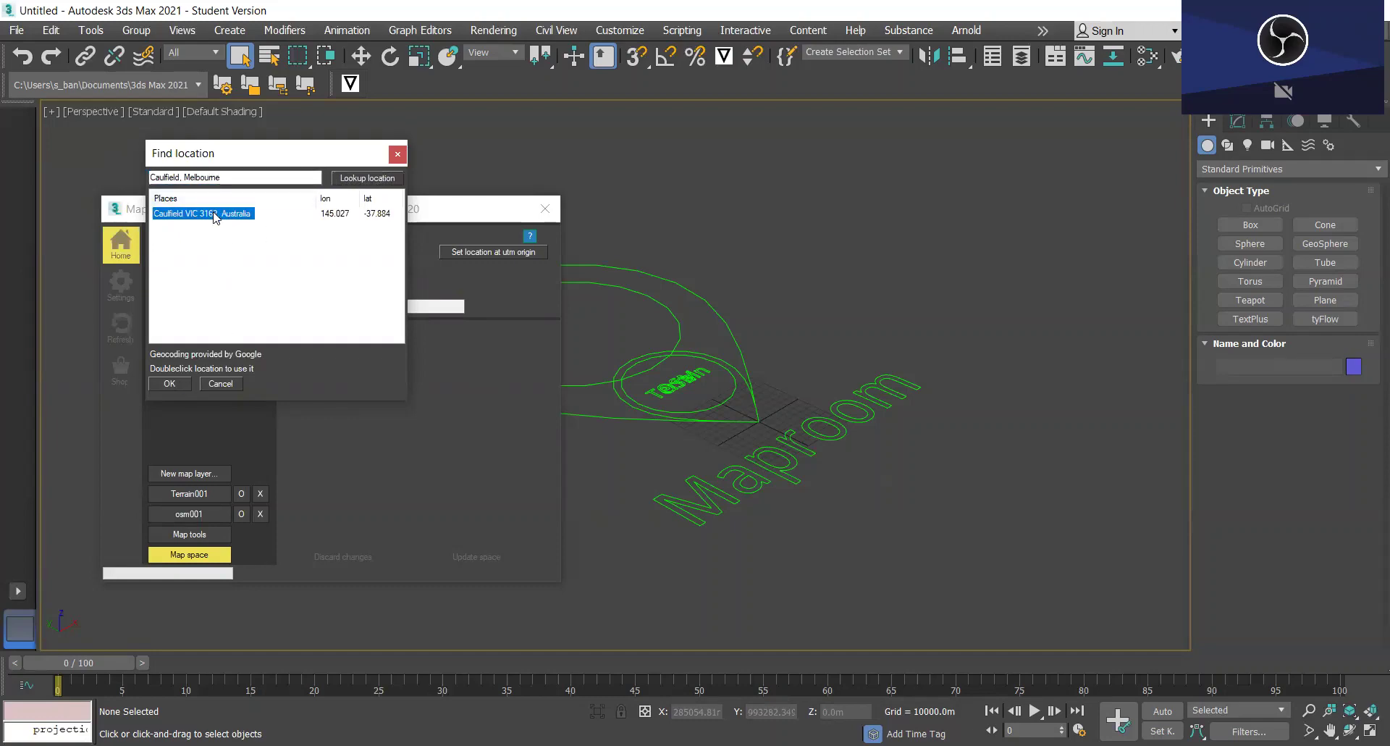
{"action": "left_click", "coordinate": [474, 557]}
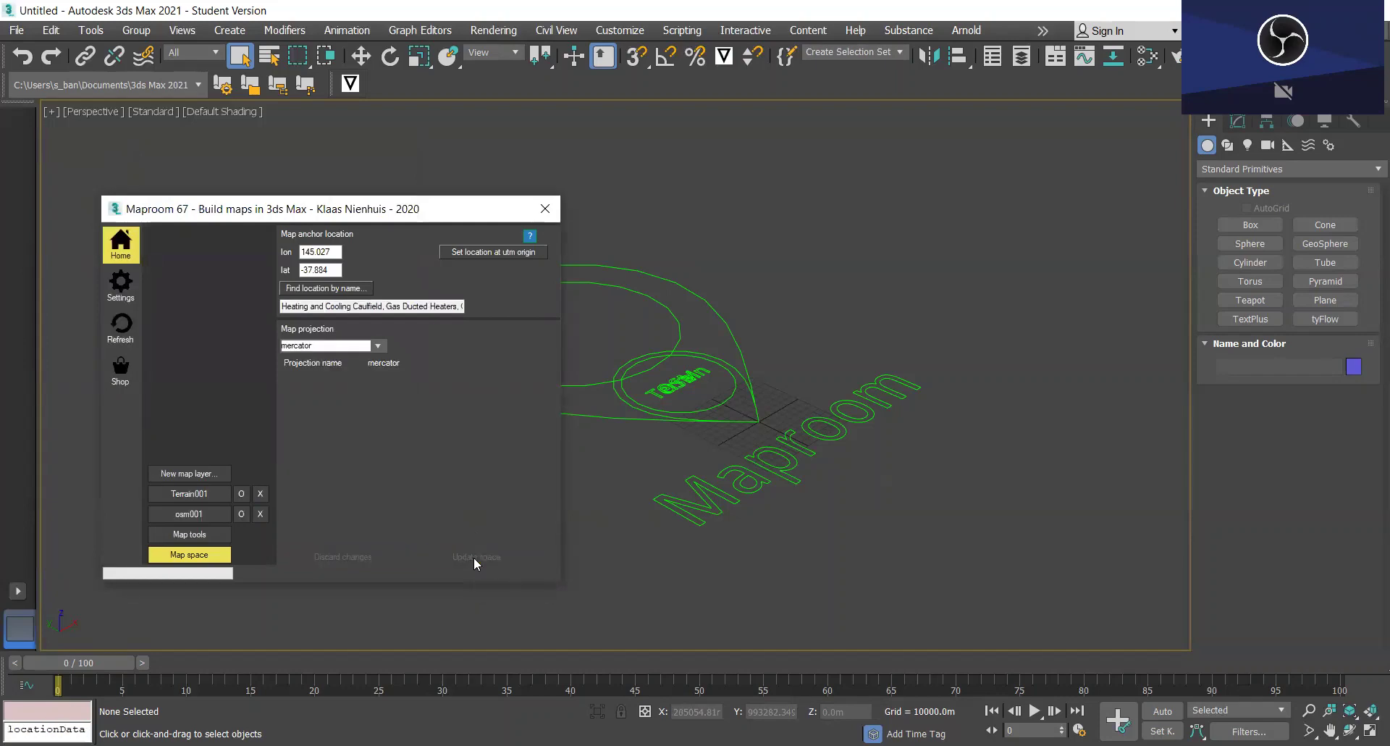
Set the osm001 layer's area width and height both to 5.
{"action": "left_click", "coordinate": [187, 514]}
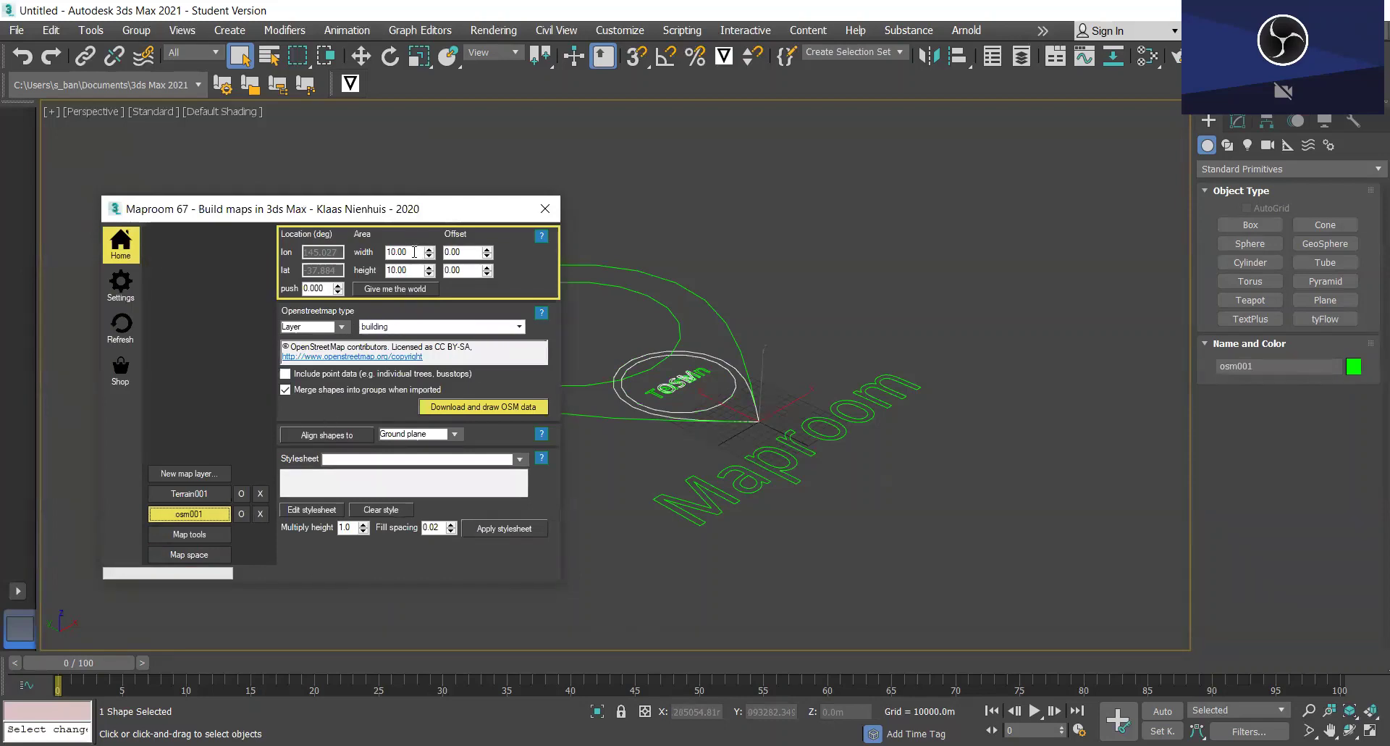
{"action": "left_click", "coordinate": [415, 252]}
{"action": "left_click_drag", "start_coordinate": [406, 252], "coordinate": [386, 252]}
{"action": "type", "text": "5"}
{"action": "key", "text": "Return"}
{"action": "left_click_drag", "start_coordinate": [386, 270], "coordinate": [402, 271]}
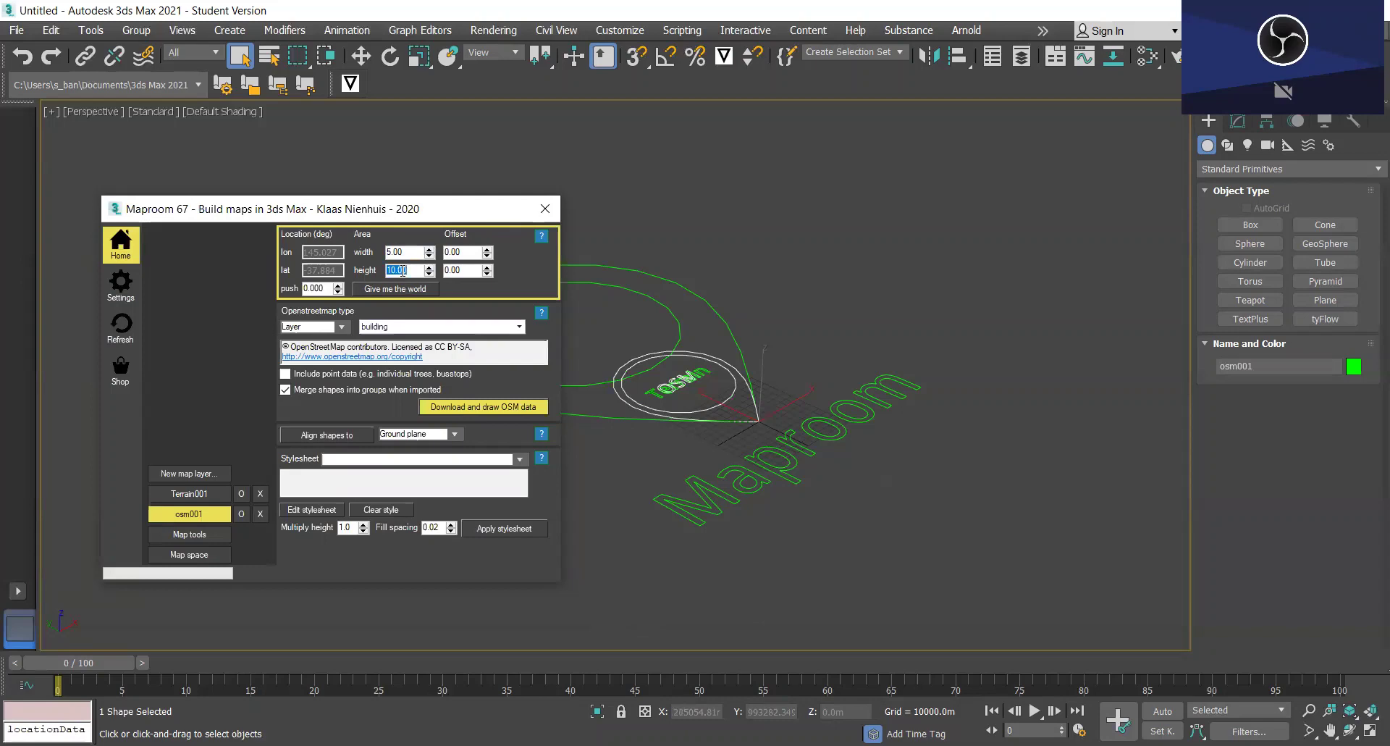
{"action": "type", "text": "5"}
{"action": "key", "text": "Return"}
Add building:height, highway, route and natural to the osm001 Openstreetmap feature types.
{"action": "left_click", "coordinate": [519, 327]}
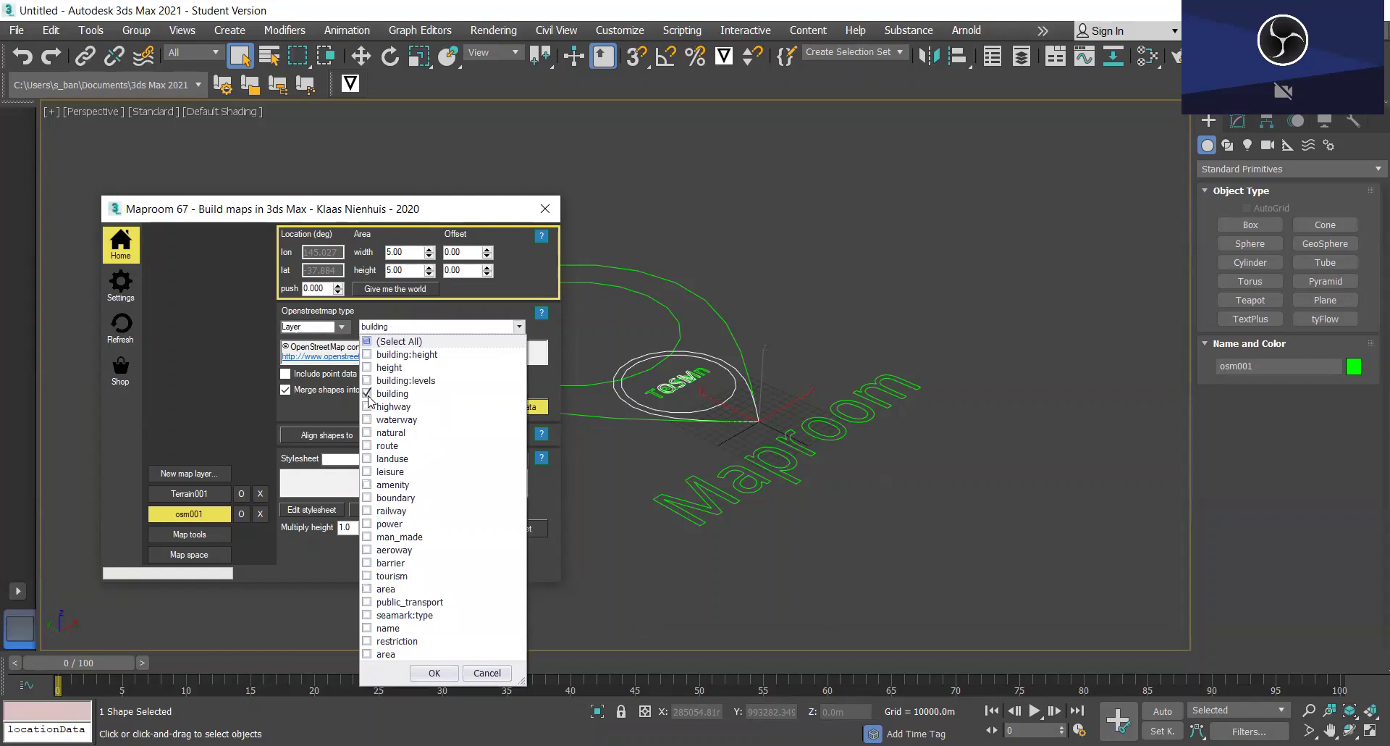
{"action": "left_click", "coordinate": [368, 355]}
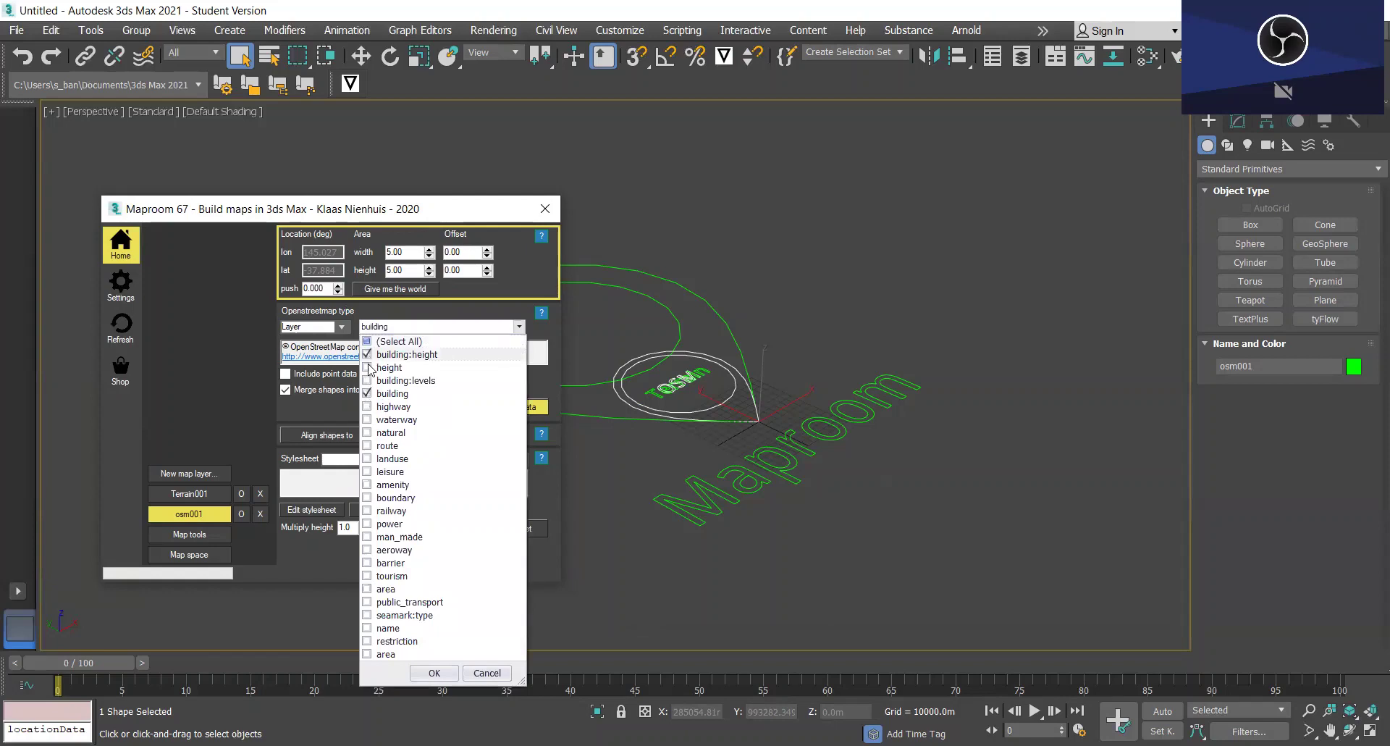
{"action": "left_click", "coordinate": [367, 407]}
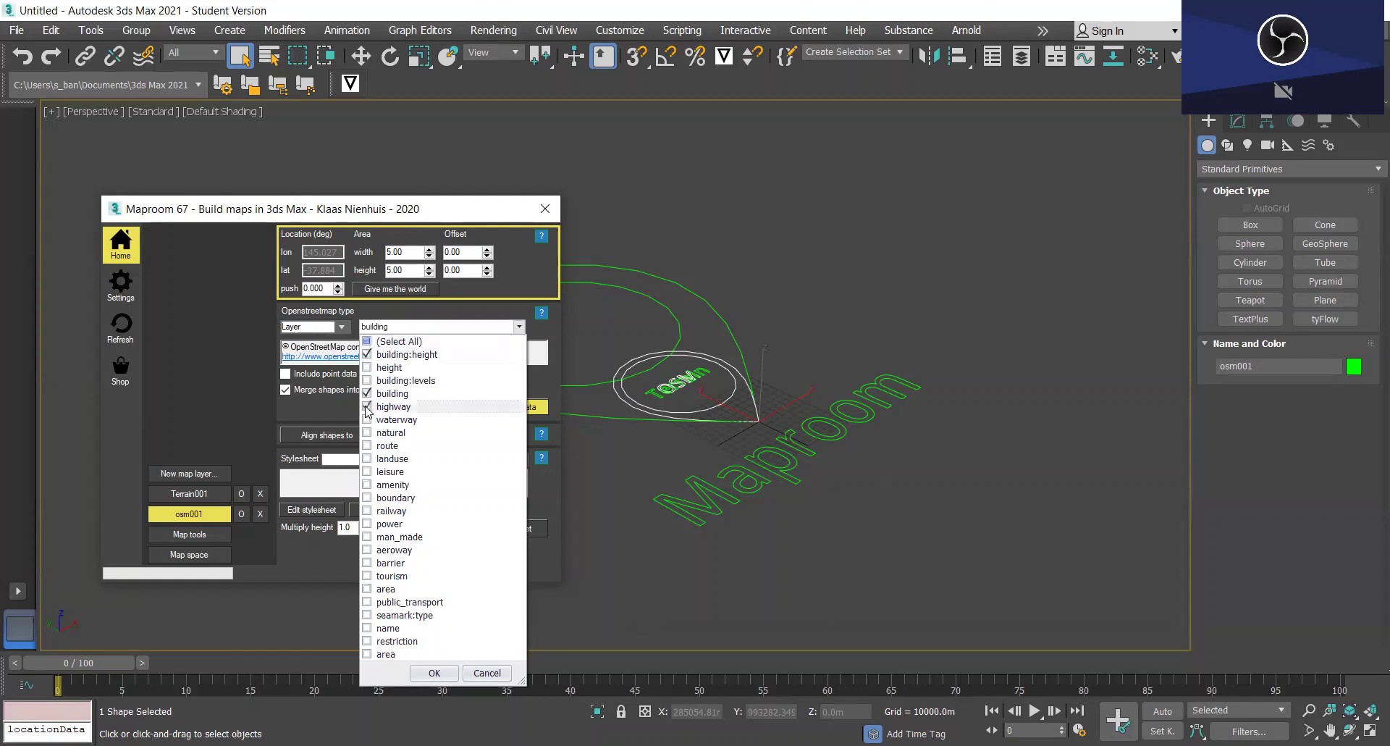
{"action": "left_click", "coordinate": [367, 446]}
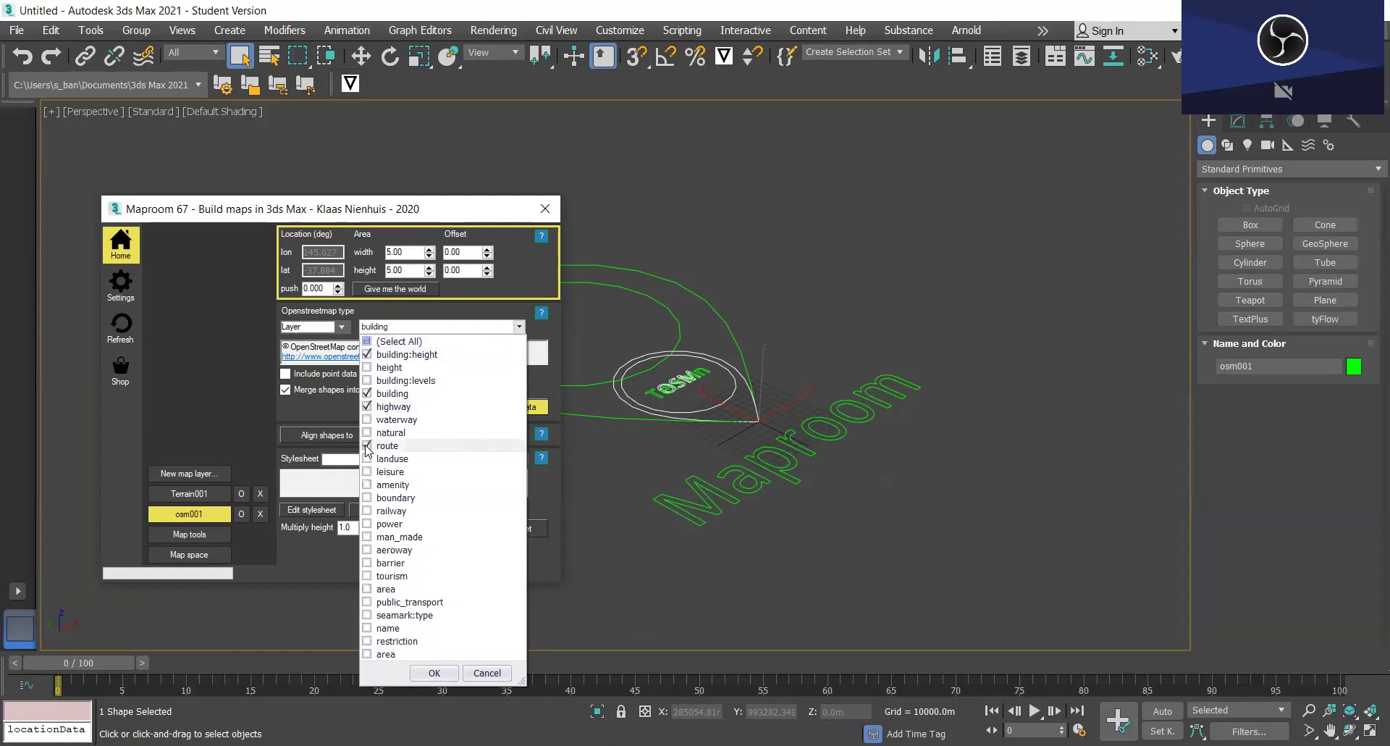
{"action": "left_click", "coordinate": [367, 433]}
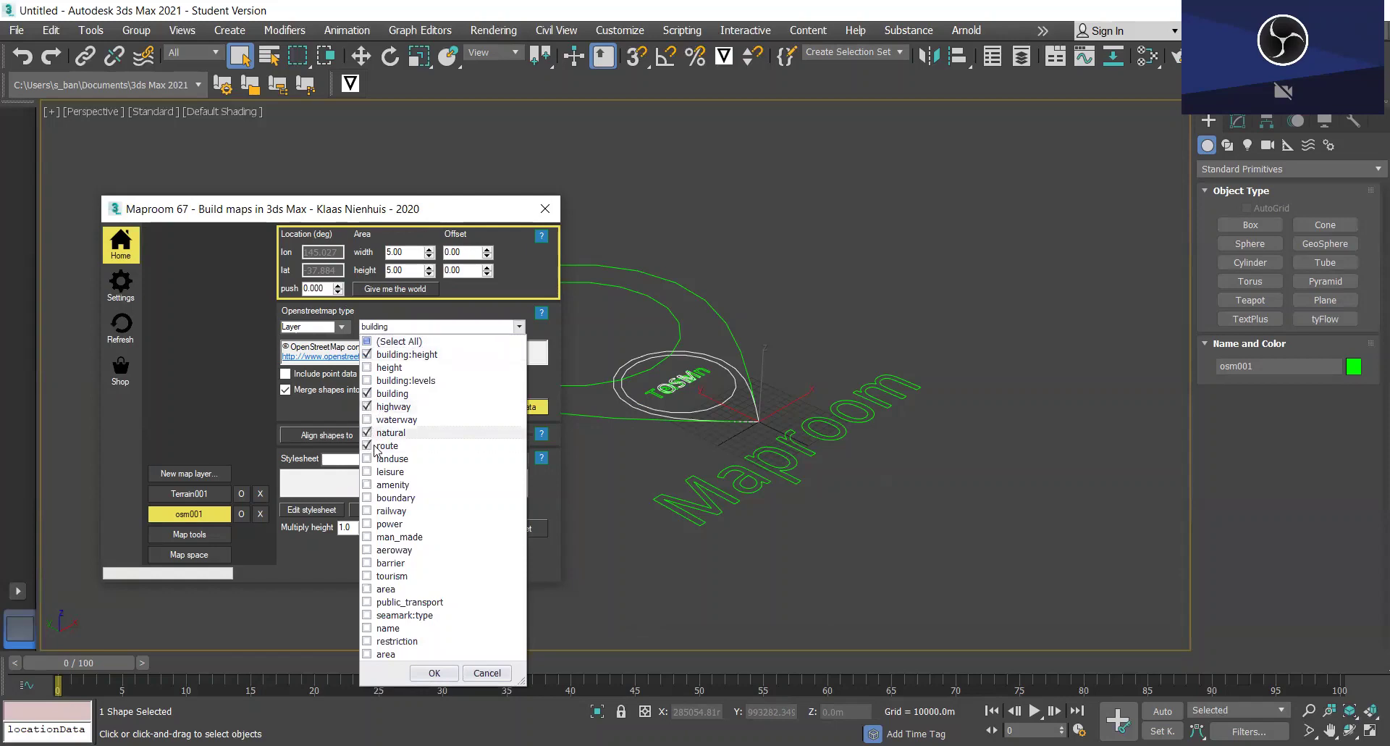
{"action": "left_click", "coordinate": [434, 673]}
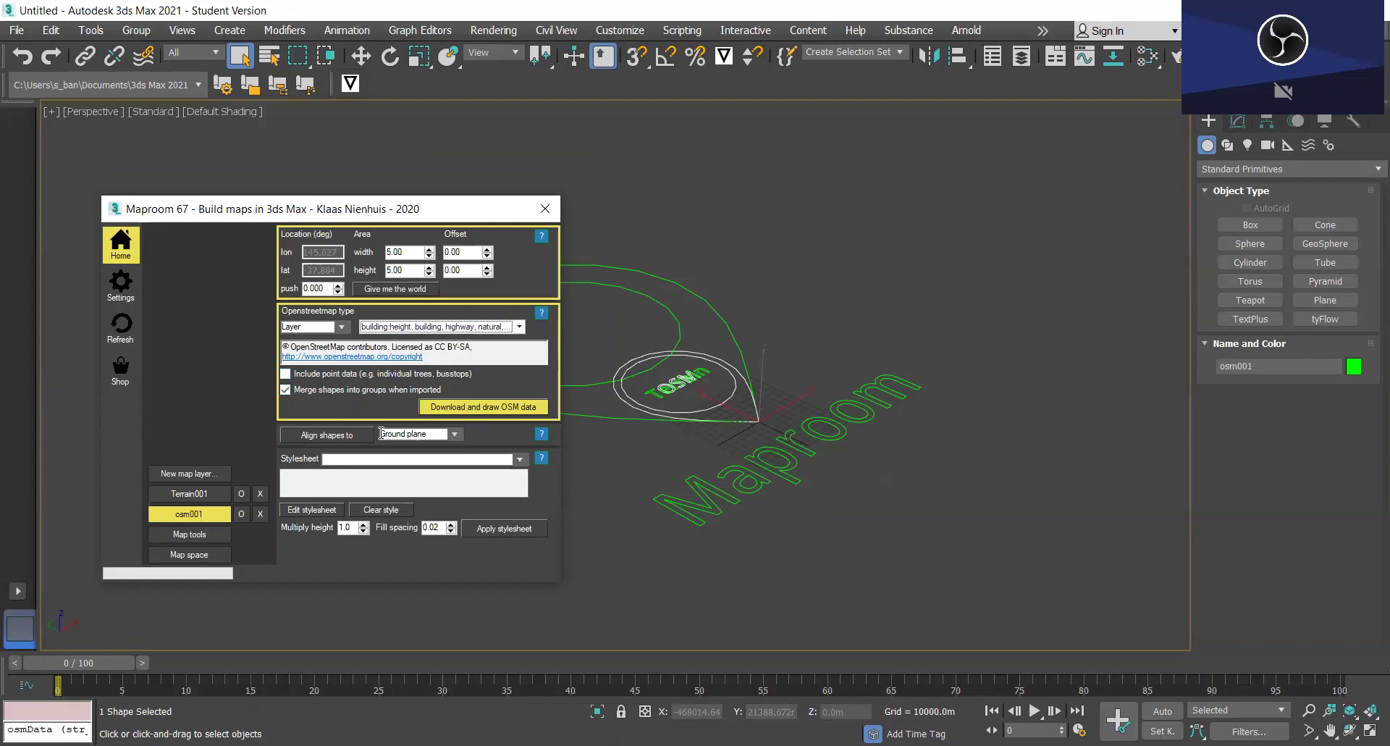
With shapes aligned to the ground plane, download and draw the Caulfield OSM data.
{"action": "left_click", "coordinate": [453, 434]}
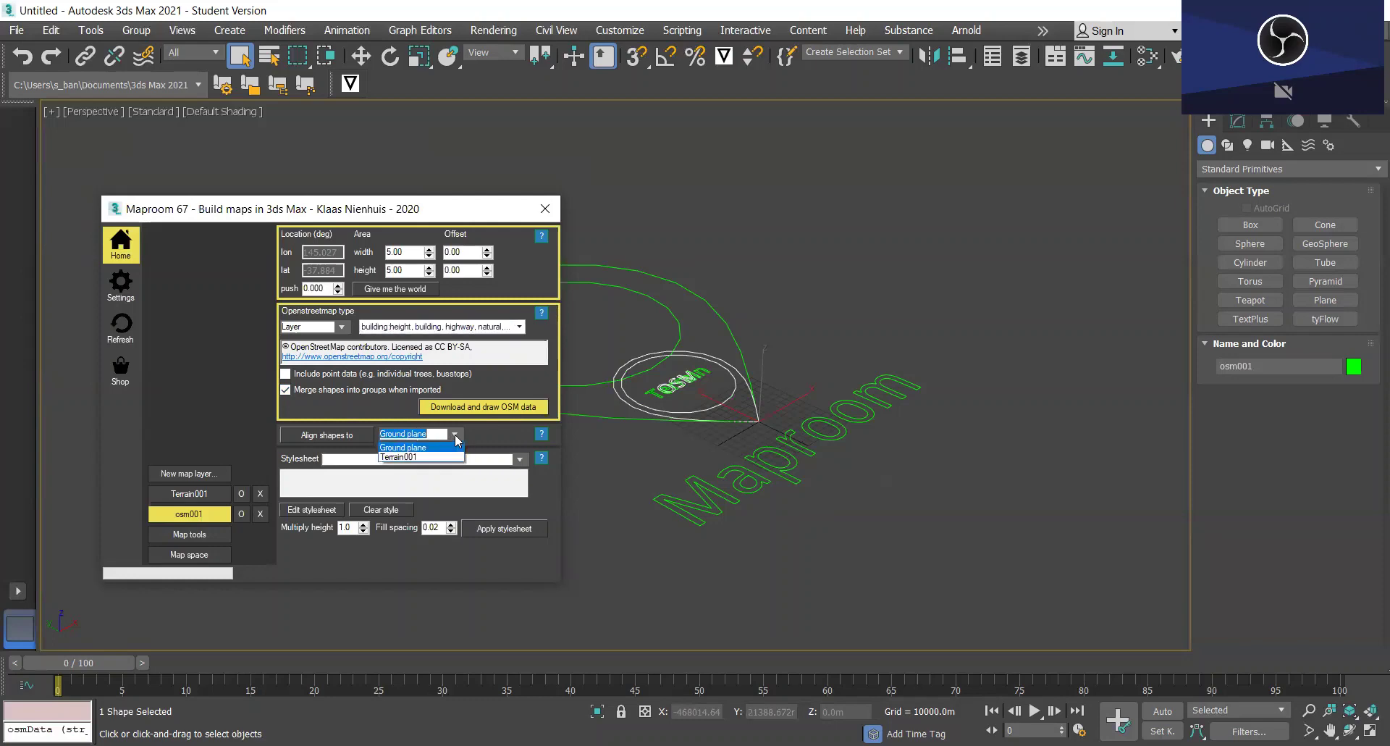
{"action": "left_click", "coordinate": [455, 434]}
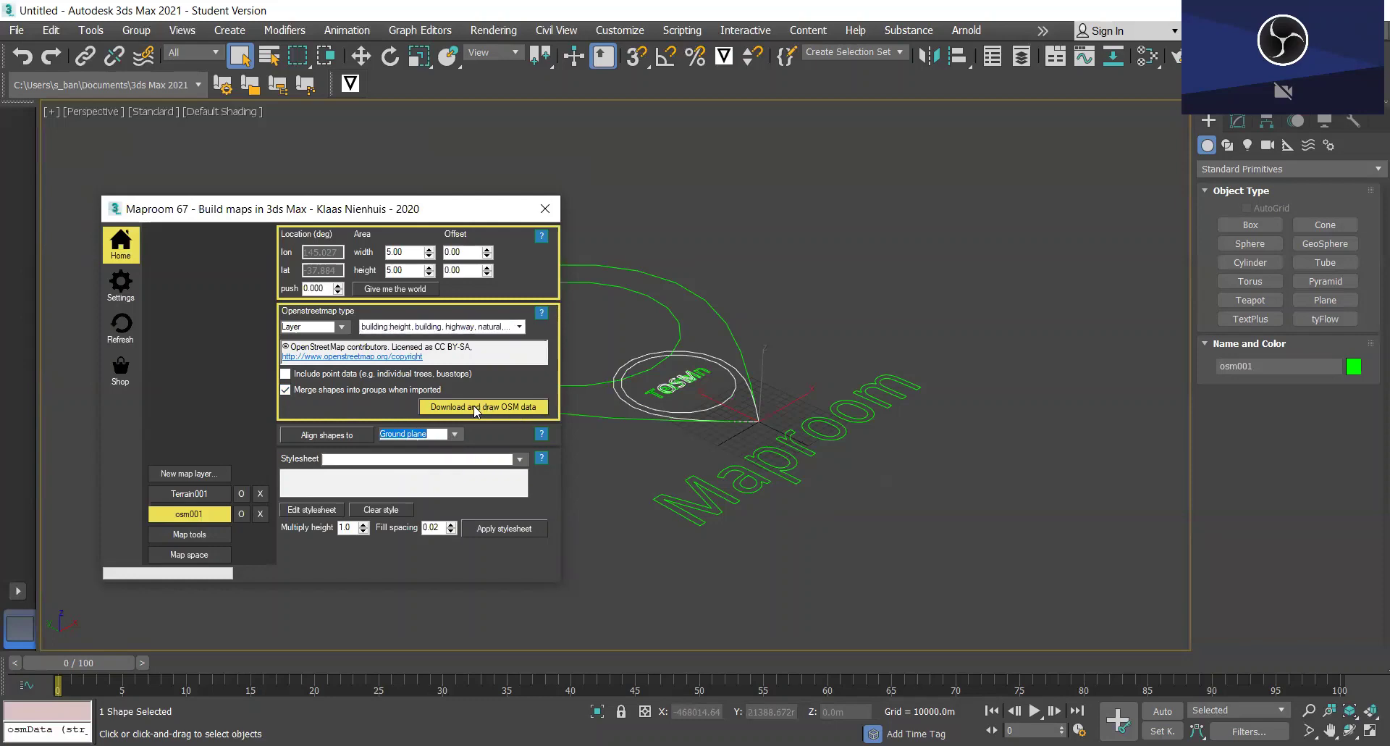
{"action": "left_click", "coordinate": [476, 407]}
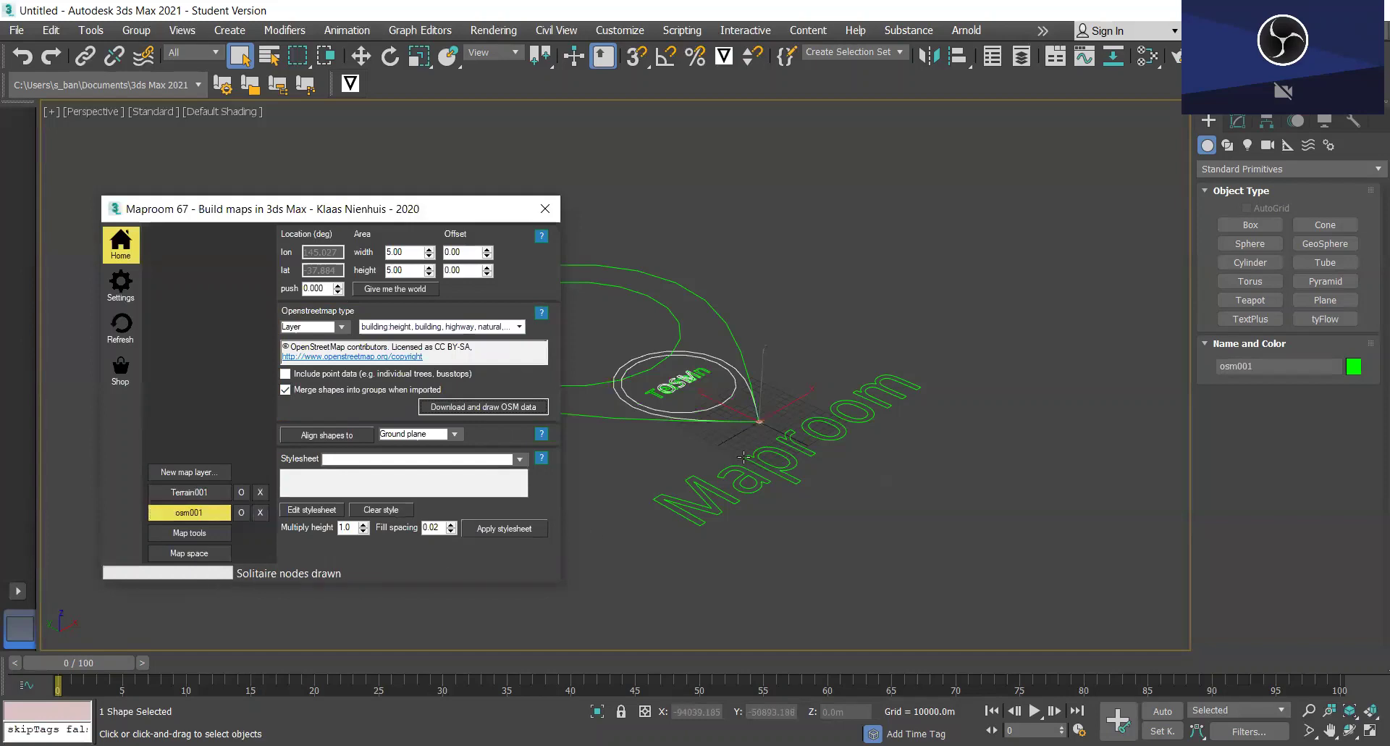
{"action": "scroll", "coordinate": [761, 419], "scroll_direction": "up", "scroll_amount": 3}
{"action": "scroll", "coordinate": [760, 421], "scroll_direction": "up", "scroll_amount": 8}
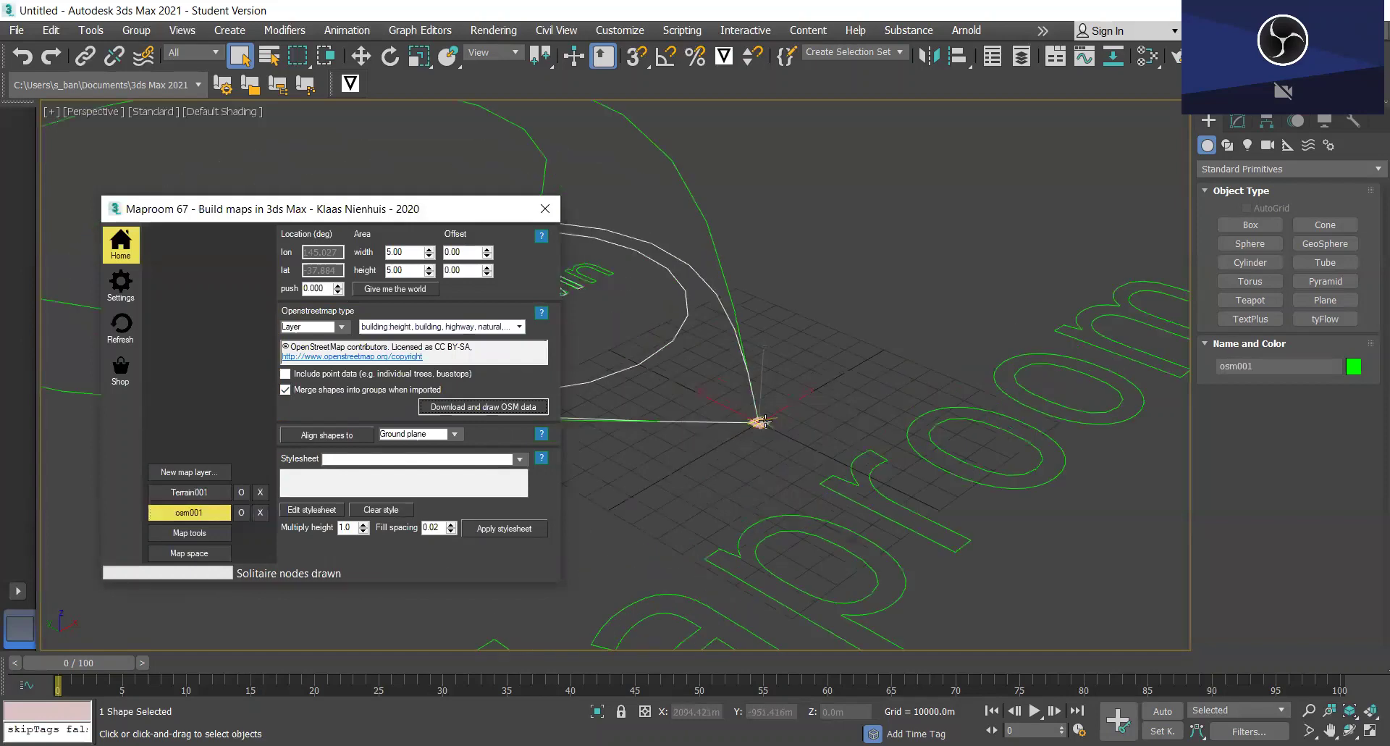
{"action": "scroll", "coordinate": [735, 423], "scroll_direction": "up", "scroll_amount": 6}
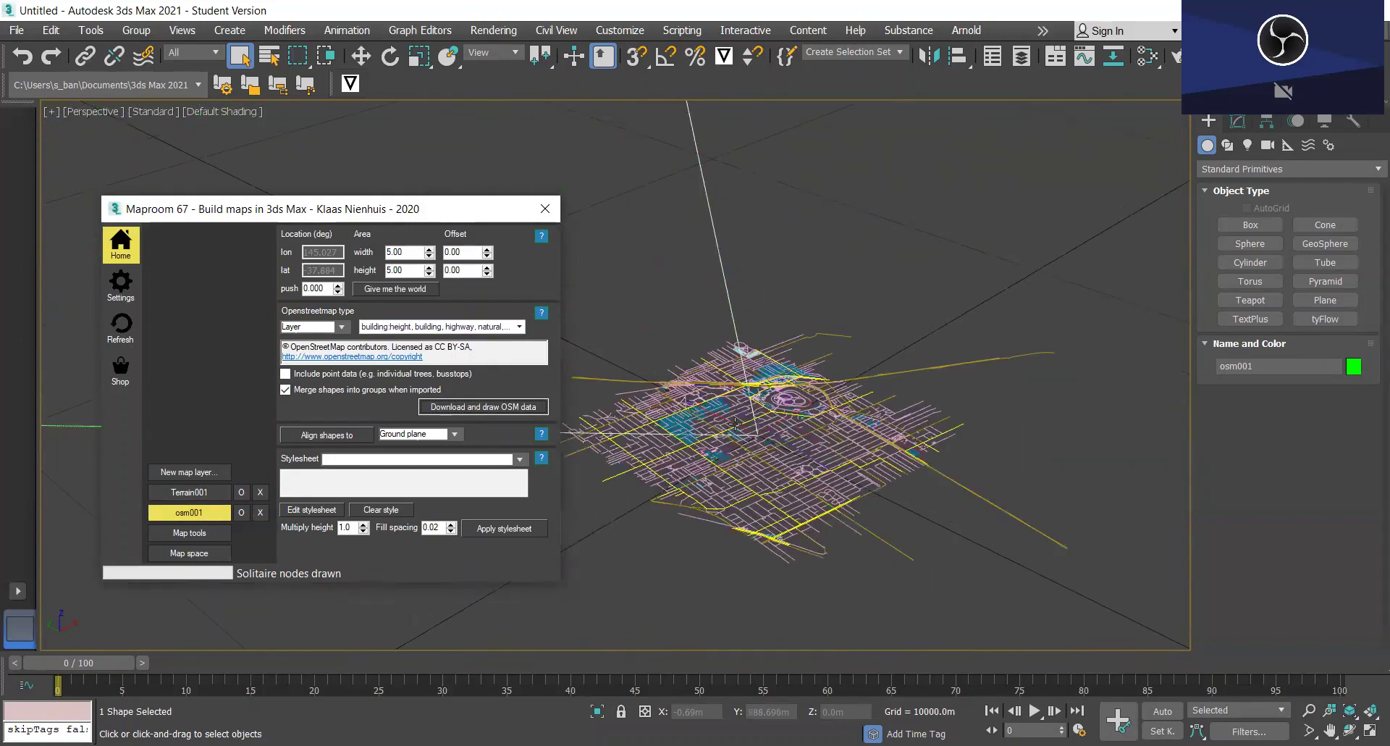
{"action": "scroll", "coordinate": [824, 491], "scroll_direction": "down", "scroll_amount": 10}
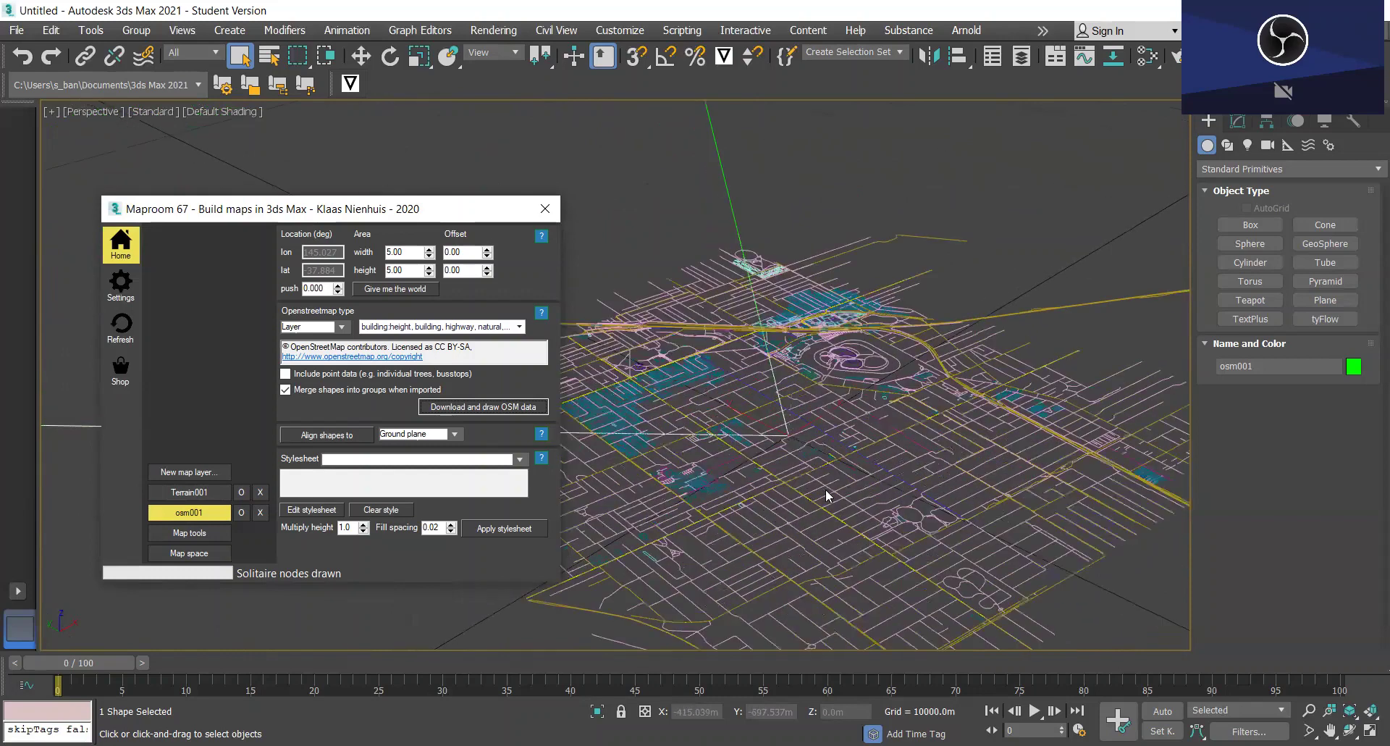
{"action": "scroll", "coordinate": [825, 492], "scroll_direction": "up", "scroll_amount": 7}
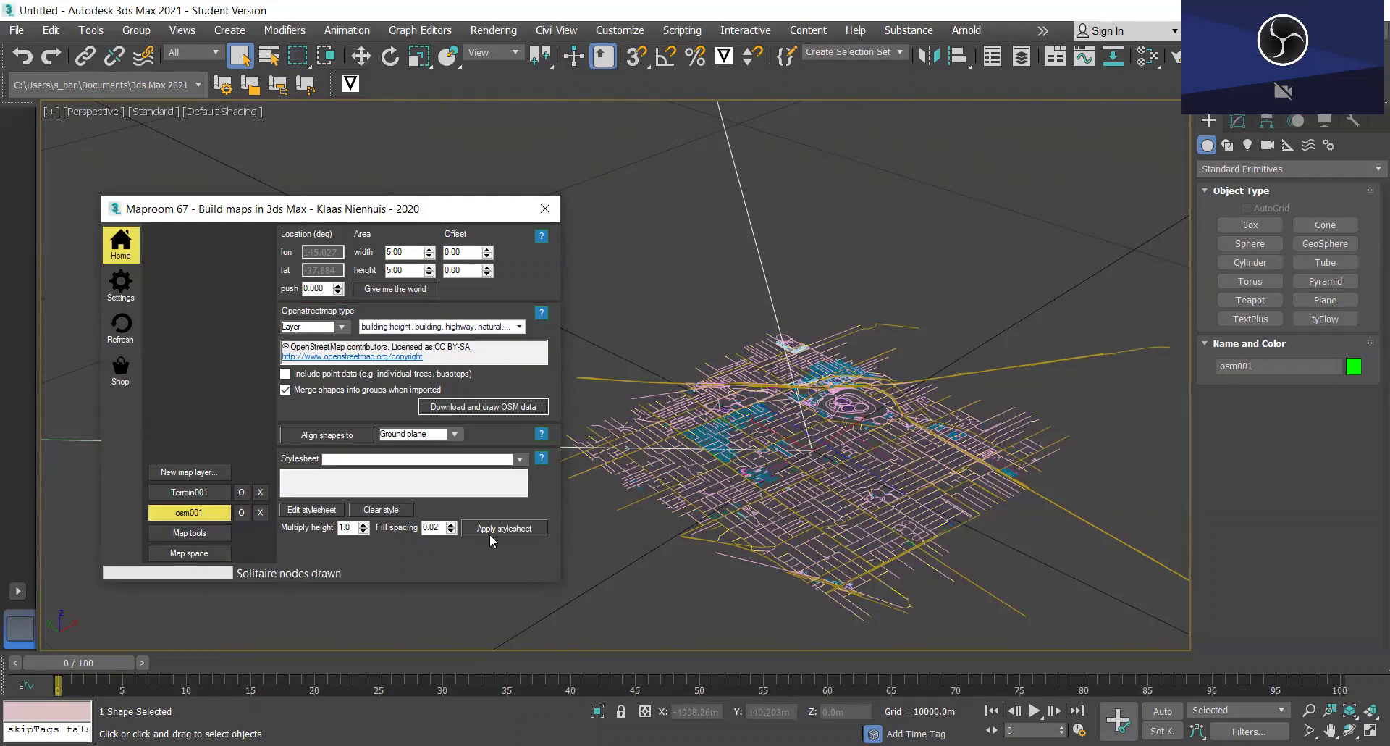
Apply the sys OSM_stylesheet to all the OSM shapes.
{"action": "left_click", "coordinate": [519, 460]}
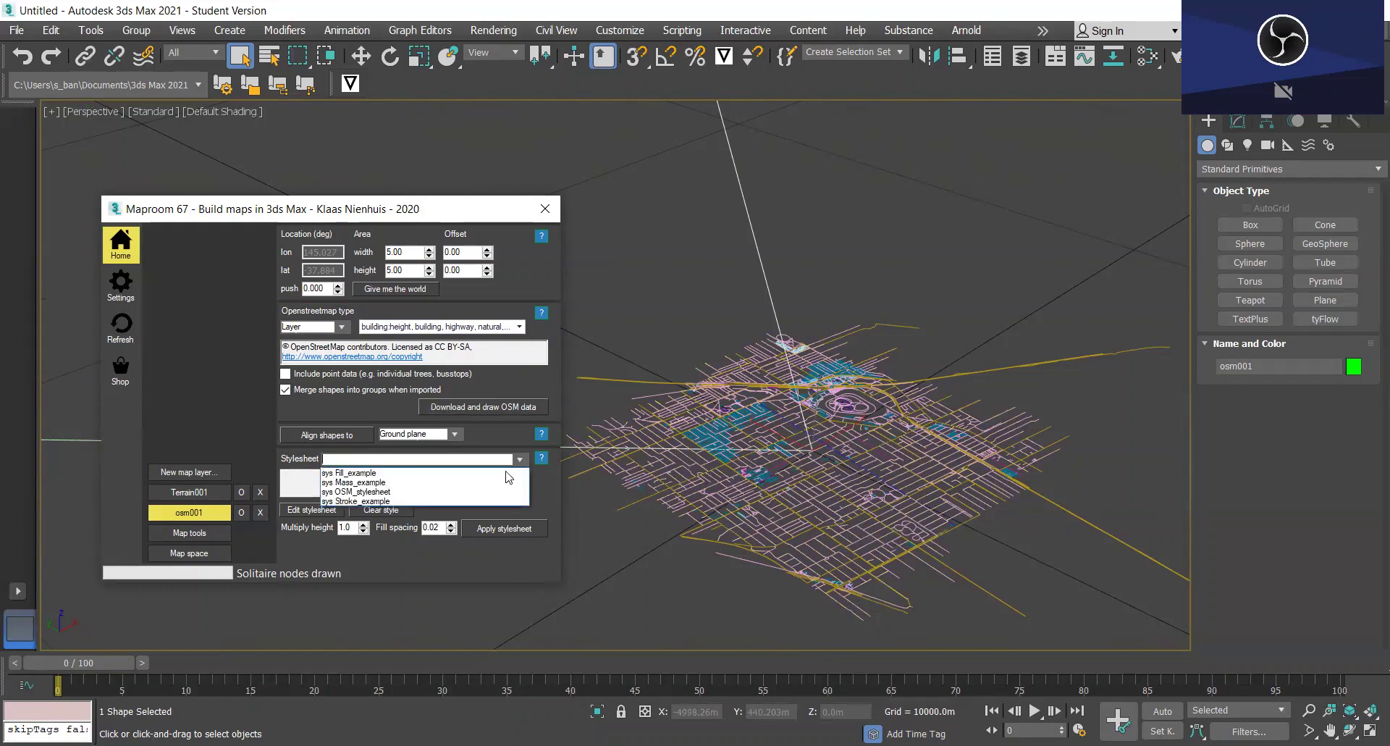
{"action": "left_click", "coordinate": [360, 492]}
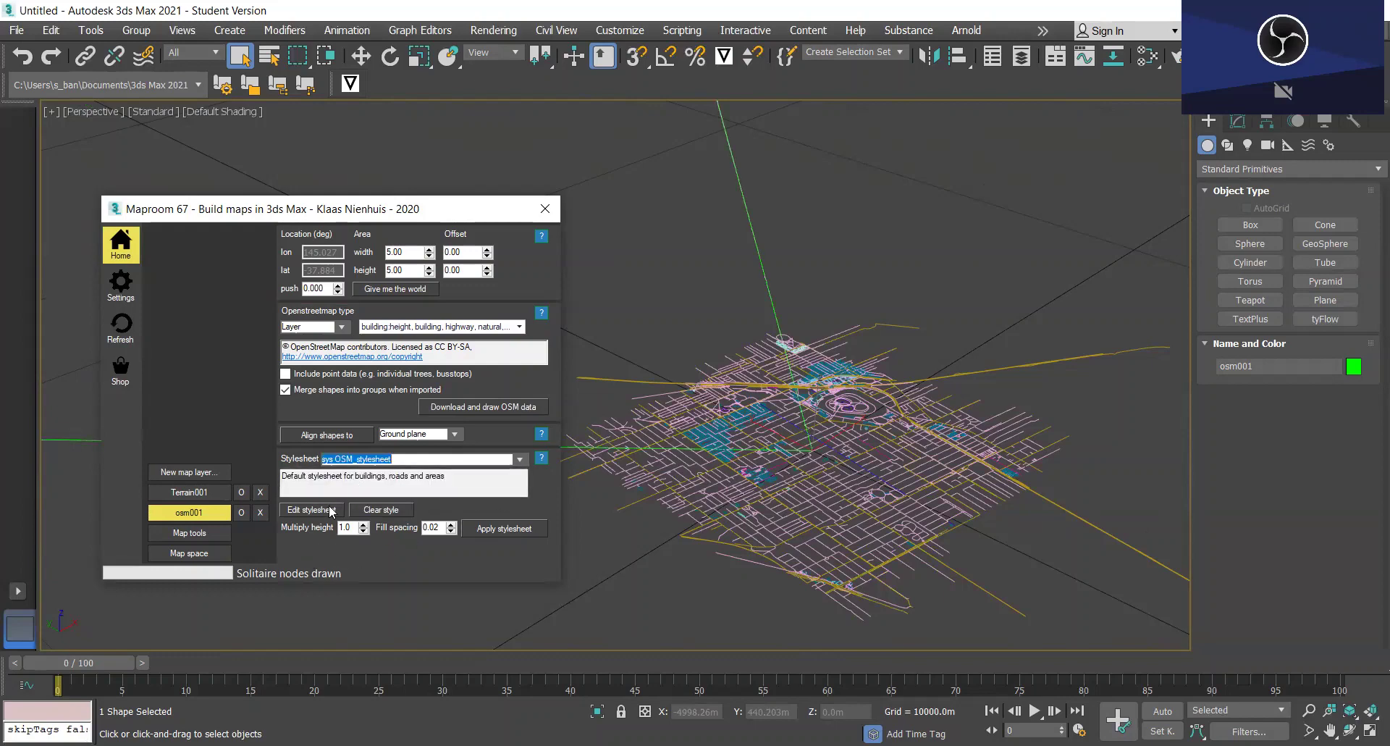
{"action": "left_click", "coordinate": [502, 528]}
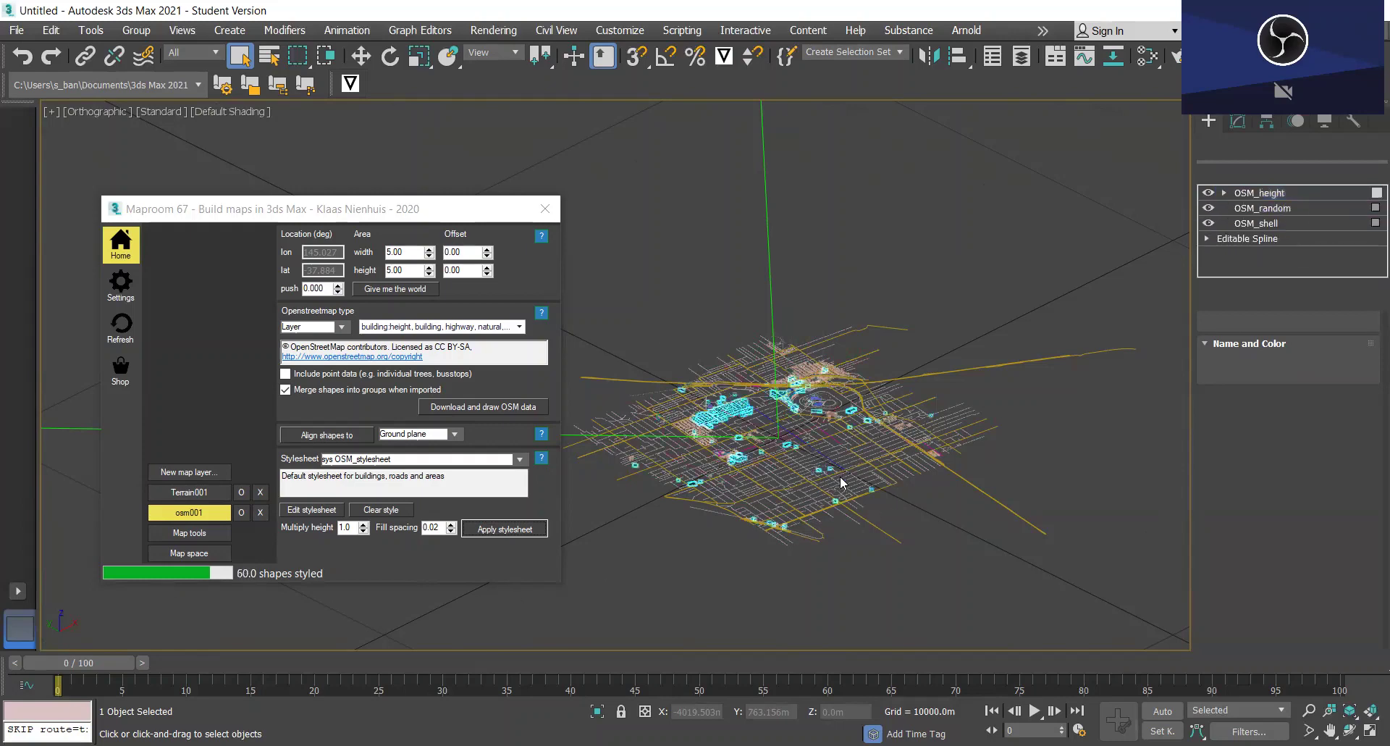
{"action": "scroll", "coordinate": [832, 434], "scroll_direction": "up", "scroll_amount": 2}
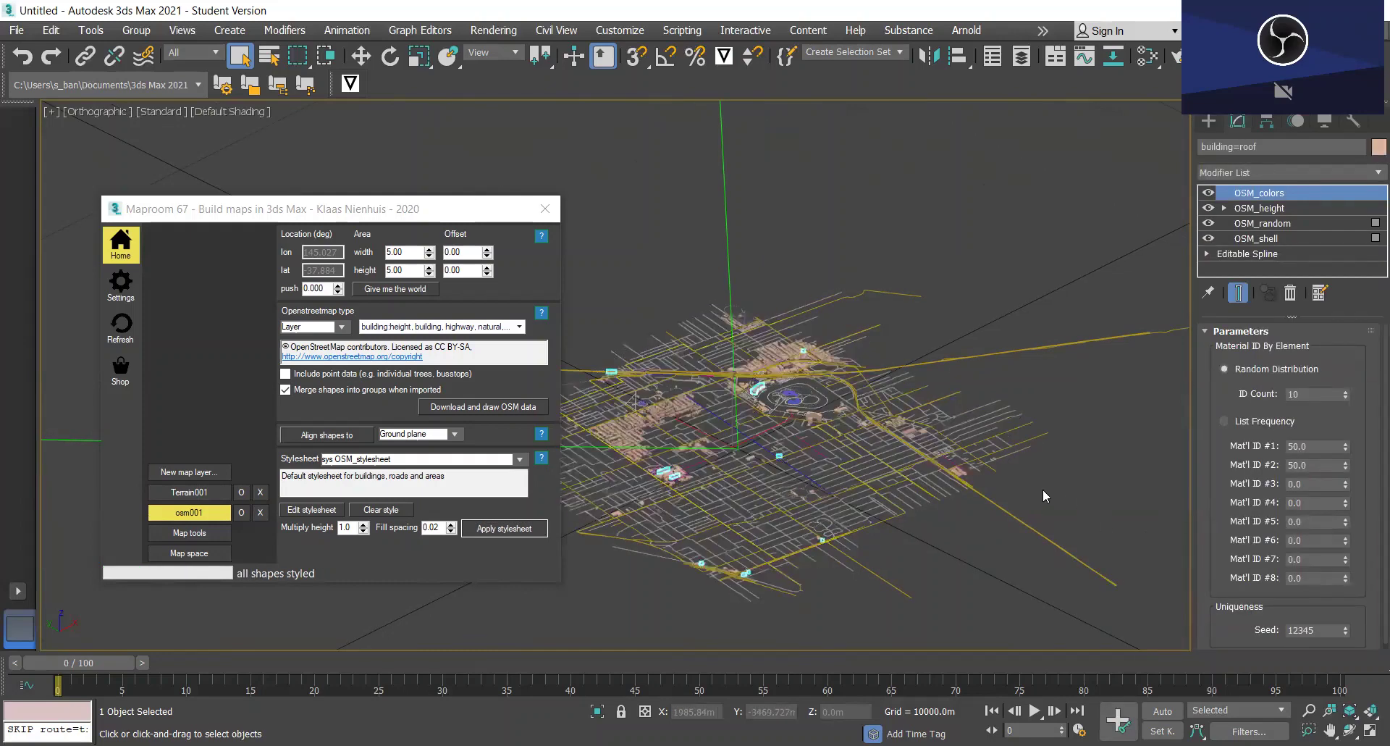
{"action": "middle_click_drag", "start_coordinate": [1042, 489], "coordinate": [815, 496], "text": "alt"}
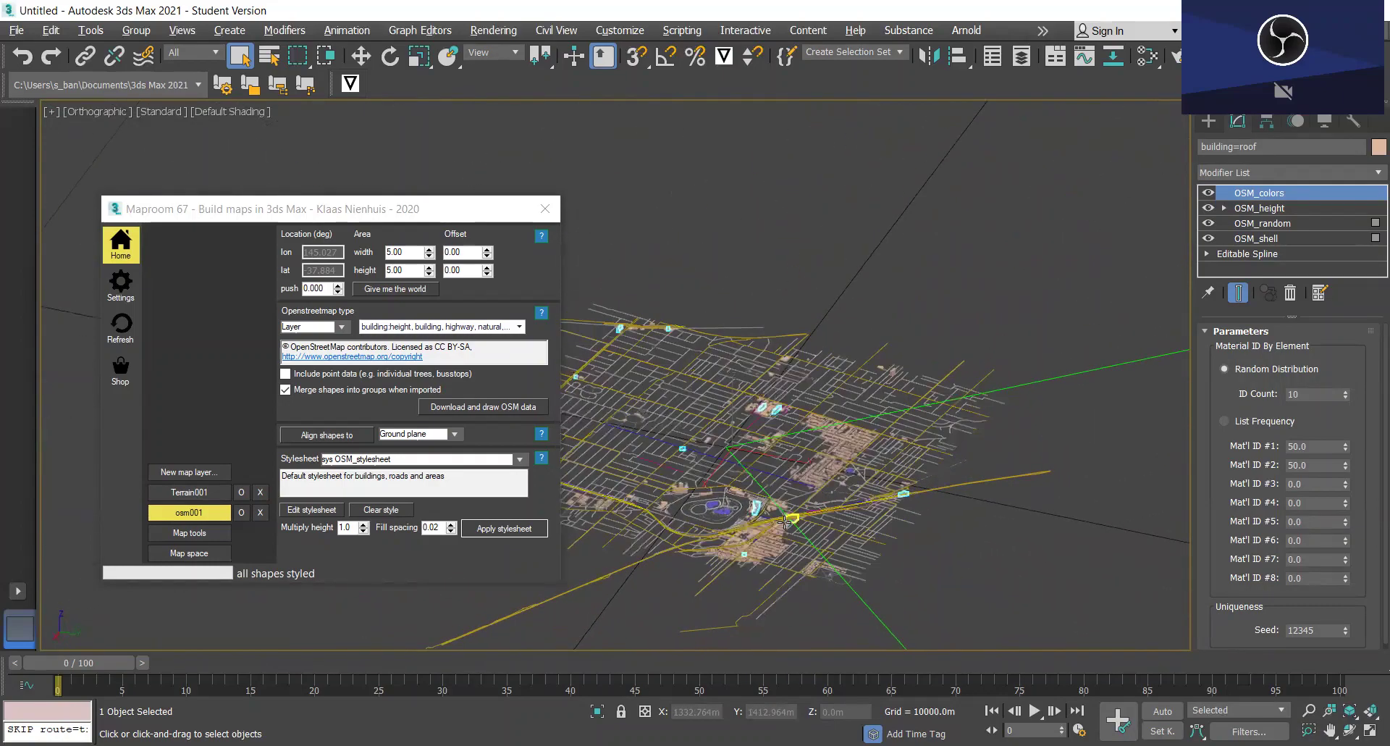
{"action": "scroll", "coordinate": [785, 522], "scroll_direction": "up", "scroll_amount": 8}
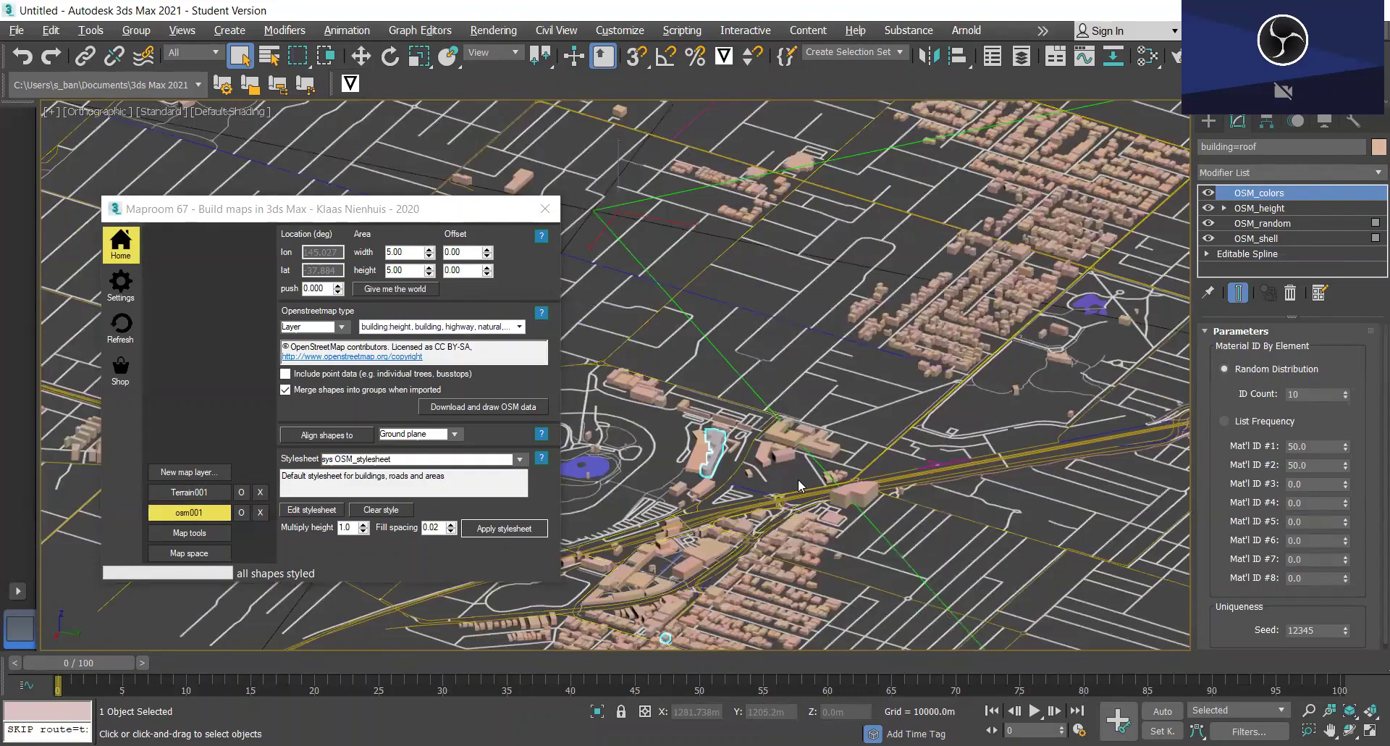
{"action": "scroll", "coordinate": [797, 480], "scroll_direction": "up", "scroll_amount": 2}
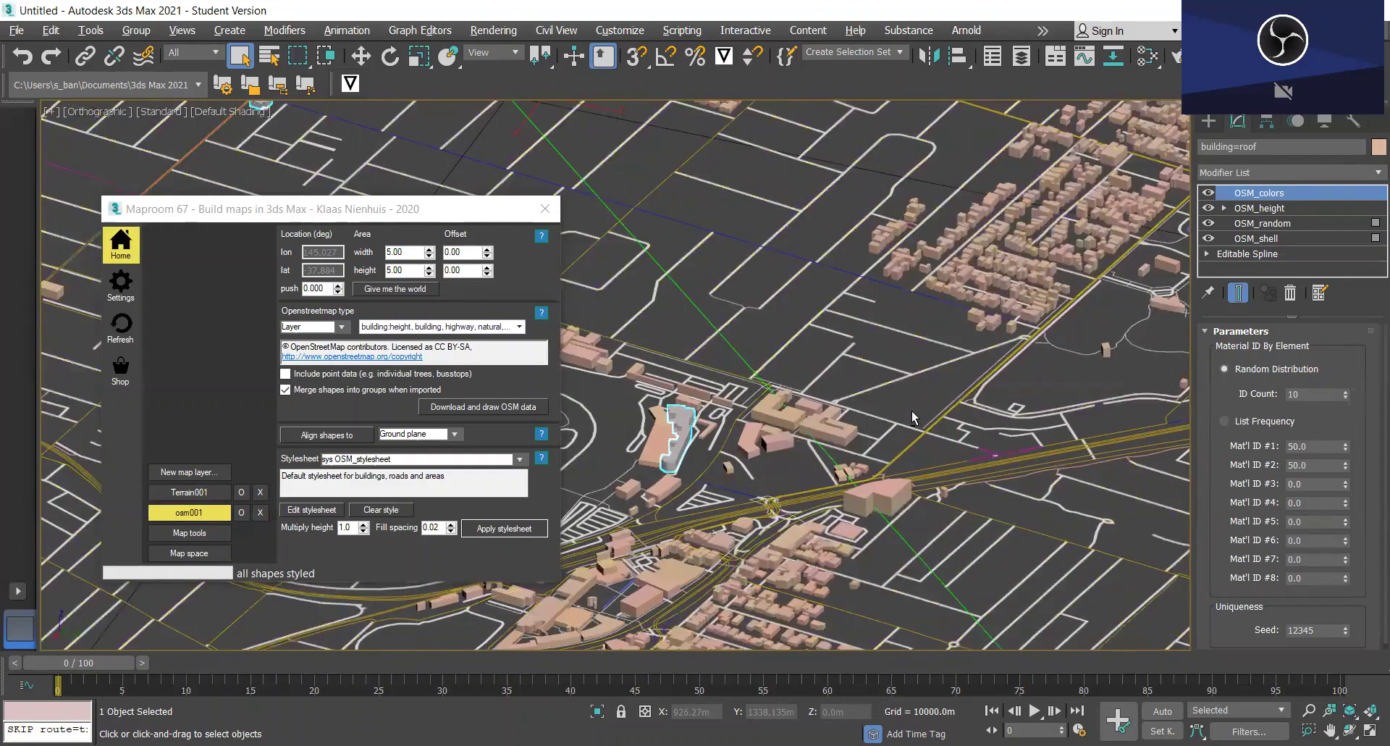
{"action": "middle_click_drag", "start_coordinate": [911, 410], "coordinate": [918, 398], "text": "alt"}
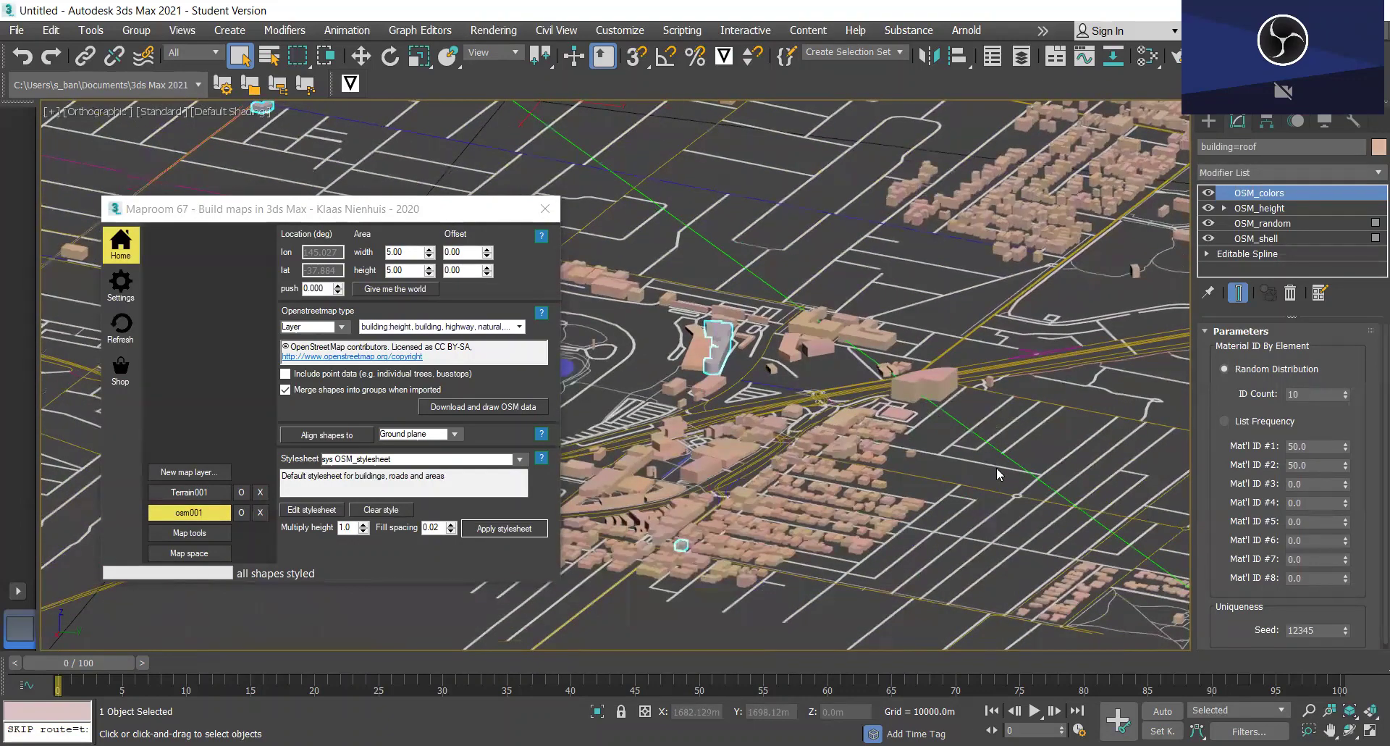